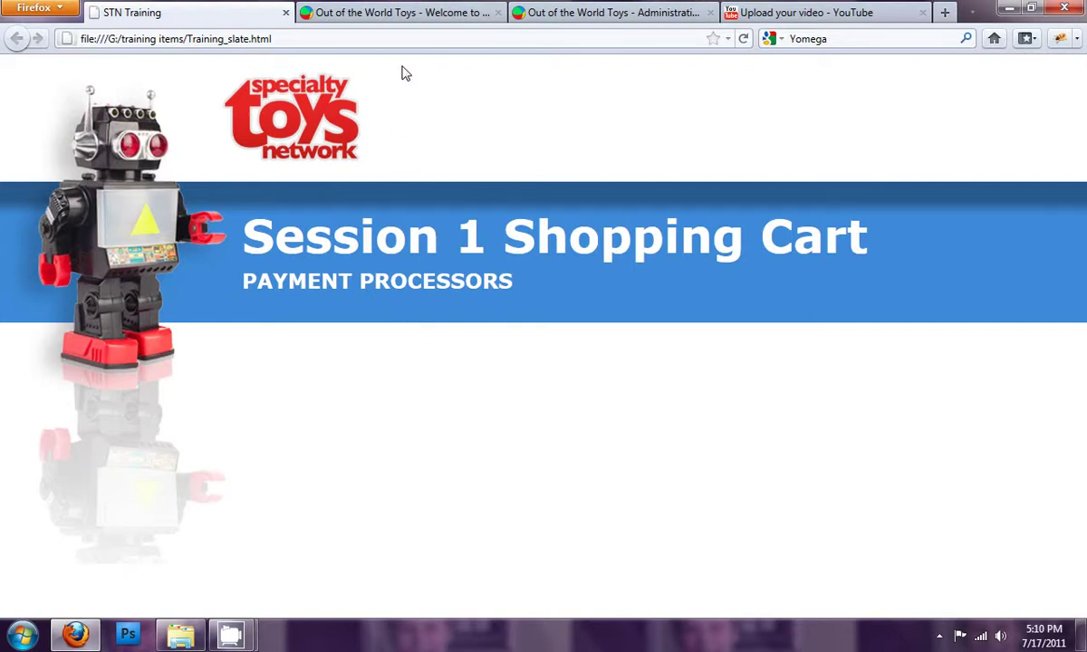
Open the shopping cart's payment method list in the Out of the World Toys administration site and look through the payment methods
left_click(404, 17)
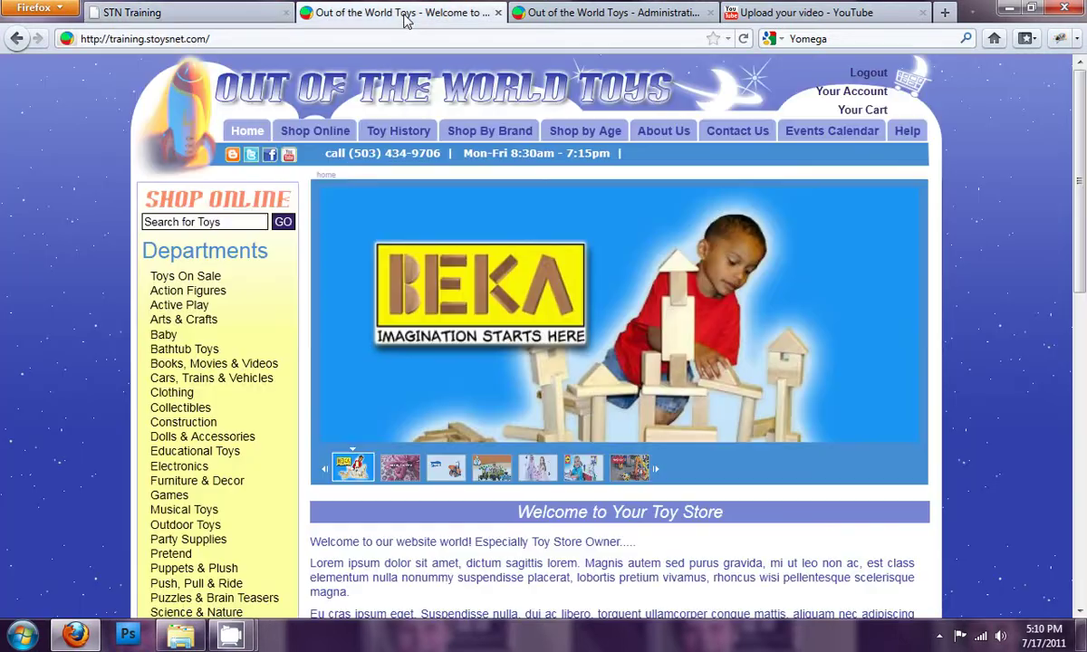
left_click(564, 17)
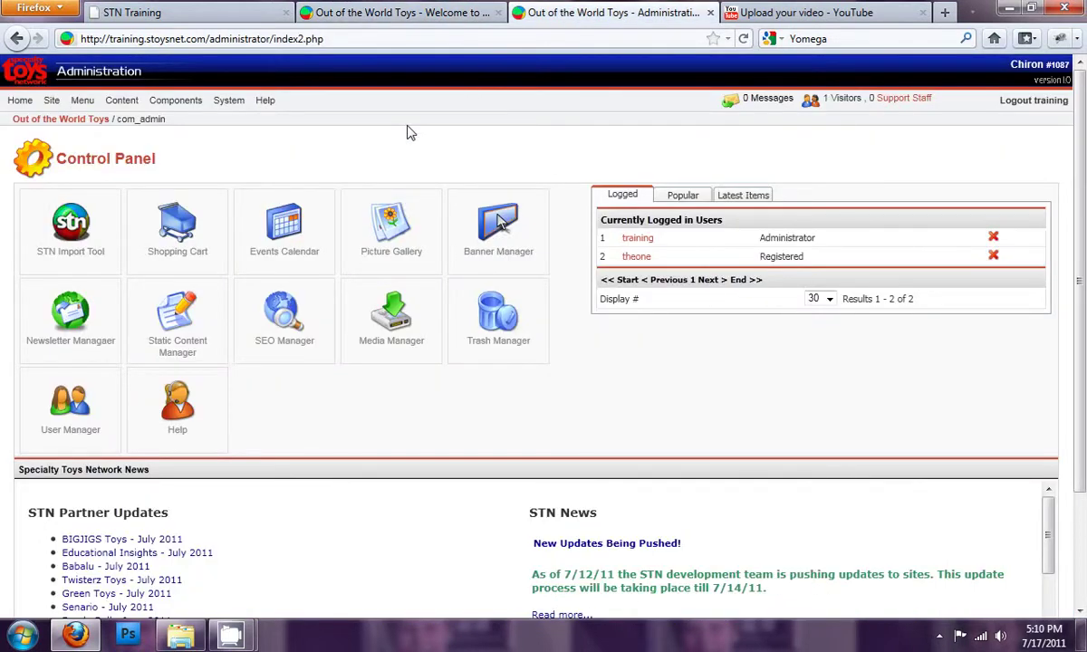
left_click(181, 231)
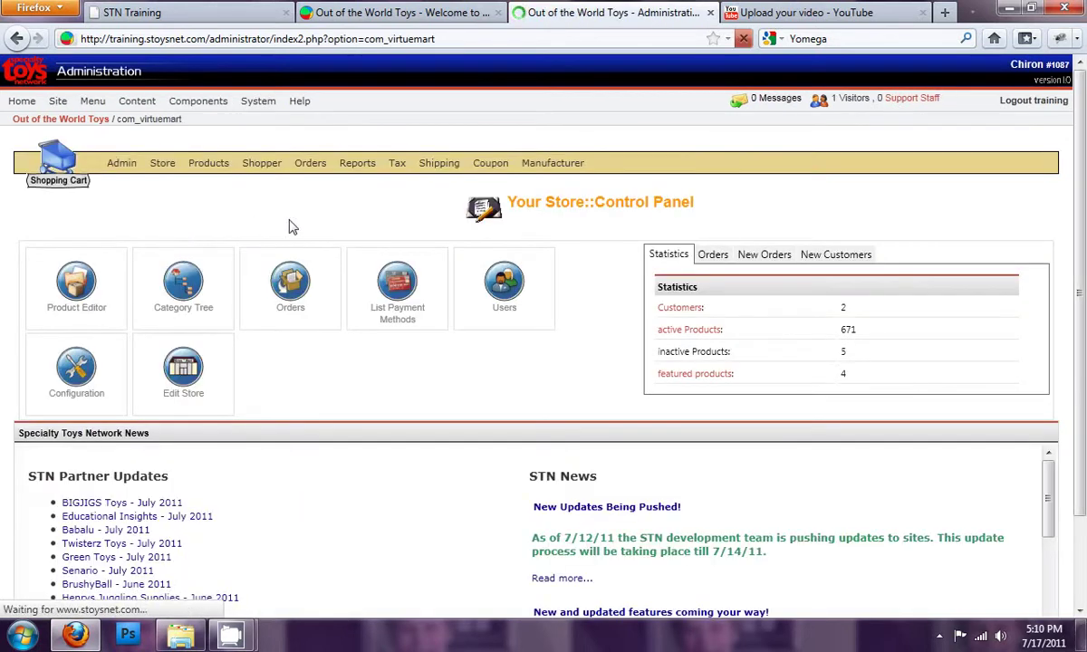
left_click(402, 297)
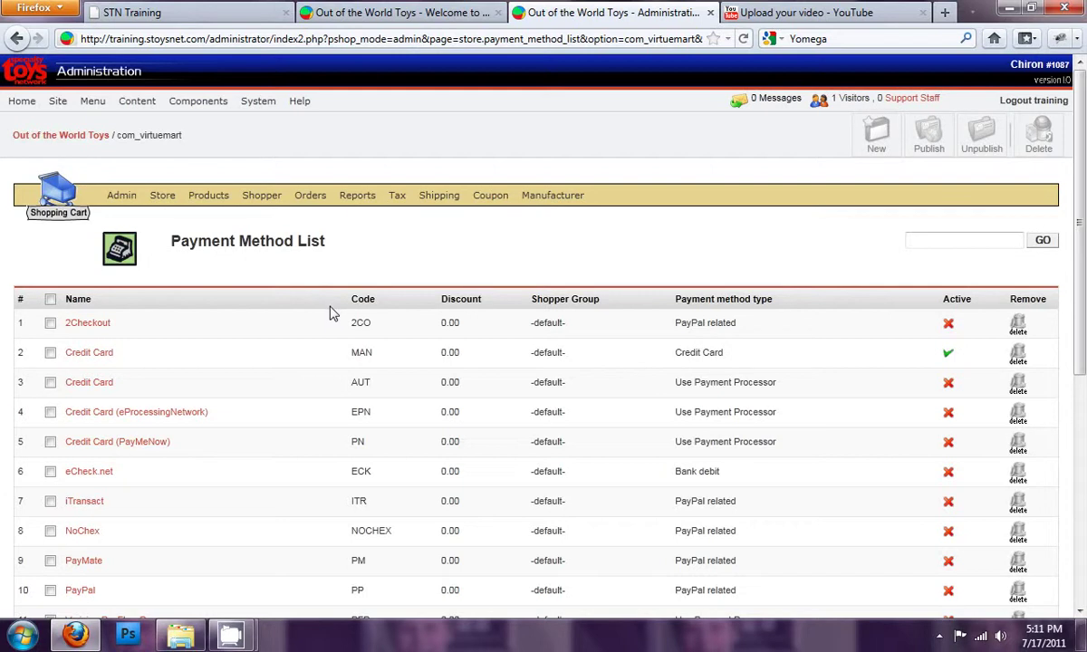
scroll(333, 321, "down", 2)
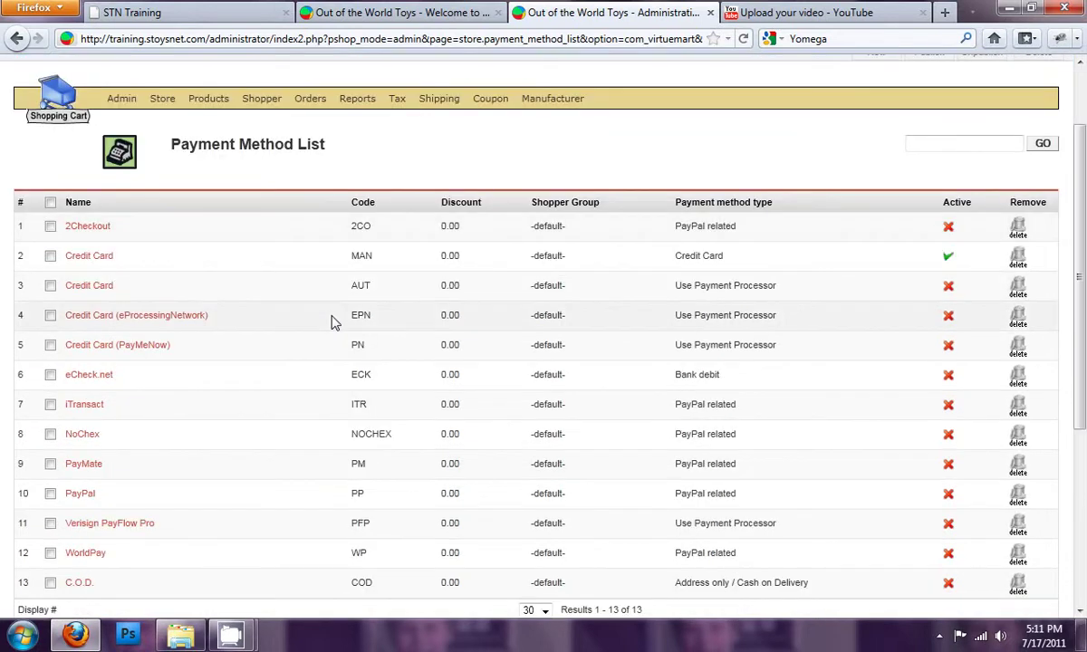
scroll(334, 324, "down", 2)
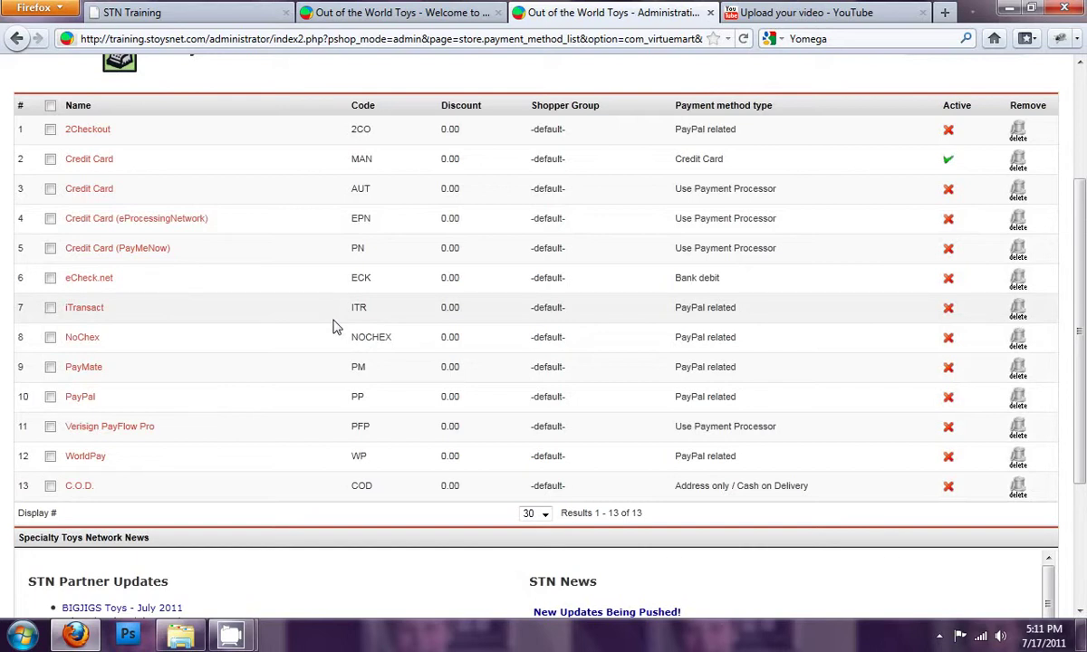
scroll(333, 327, "up", 2)
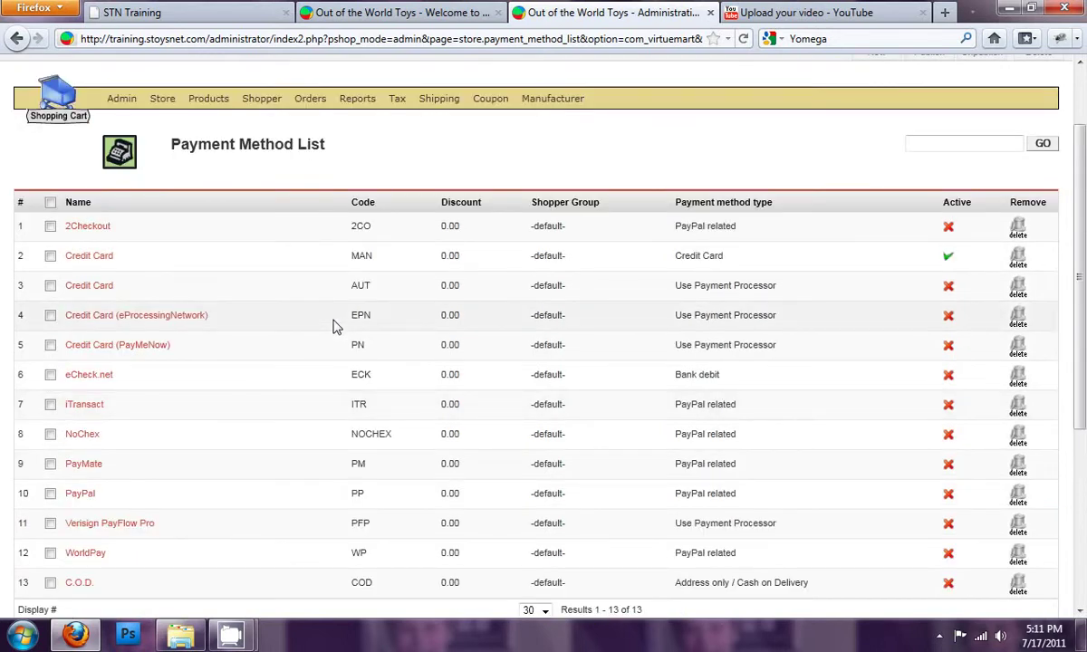
scroll(333, 327, "up", 2)
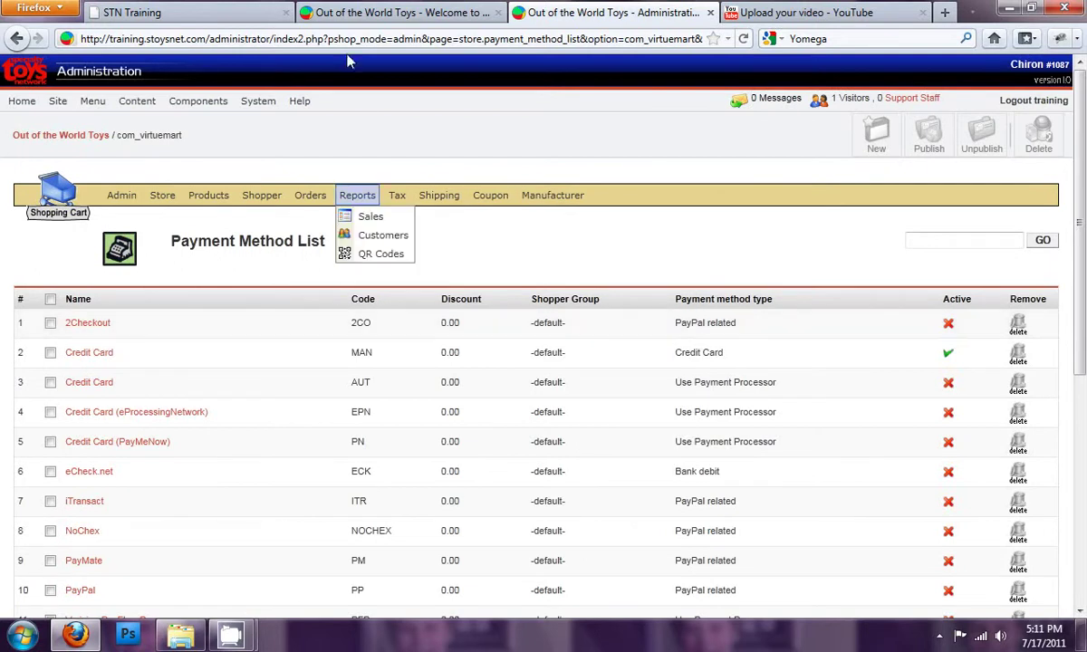
Open training.stoysnet.com/administrator/index2.php in a new browser tab and place that tab directly after the existing administration tab
left_click_drag(323, 39, 53, 42)
key("ctrl+c")
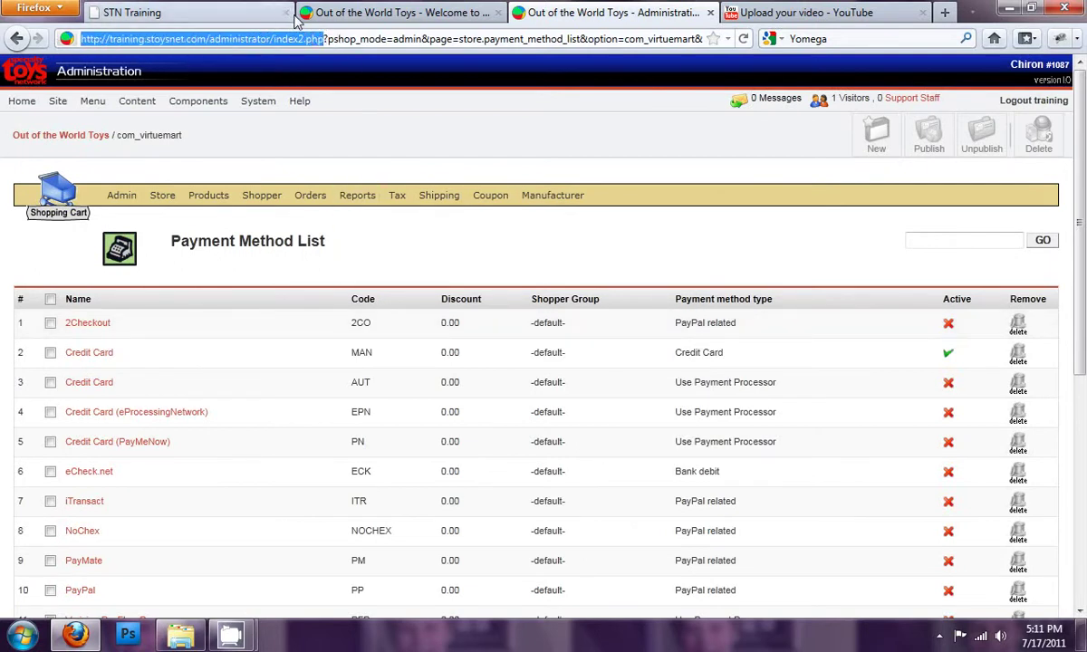
key("ctrl+t")
key("ctrl+v")
key("Return")
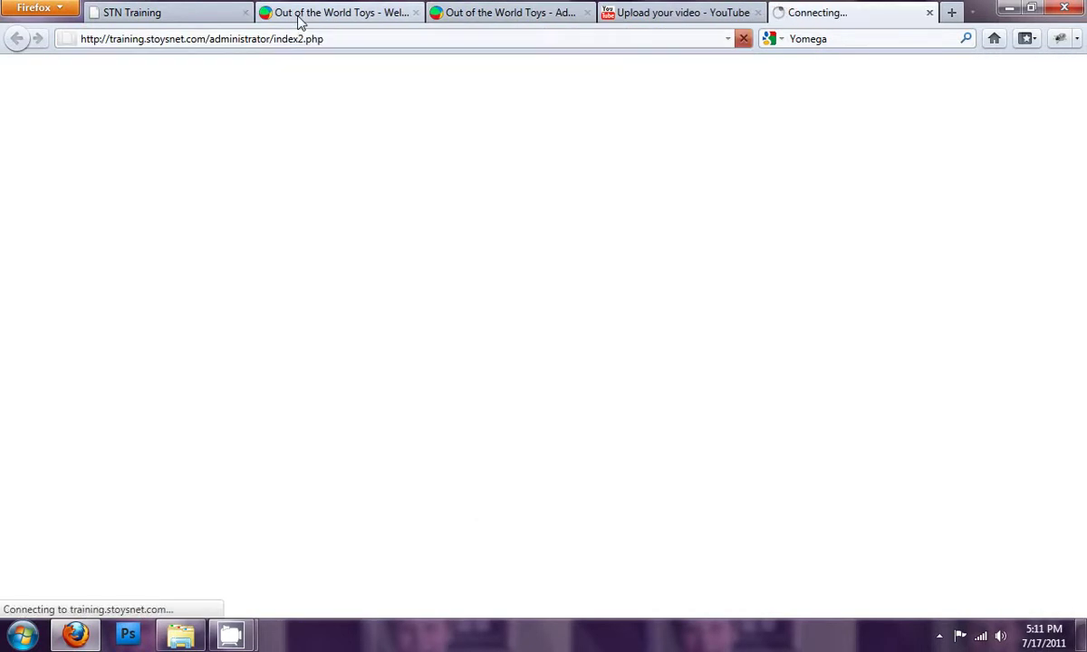
left_click_drag(827, 15, 597, 27)
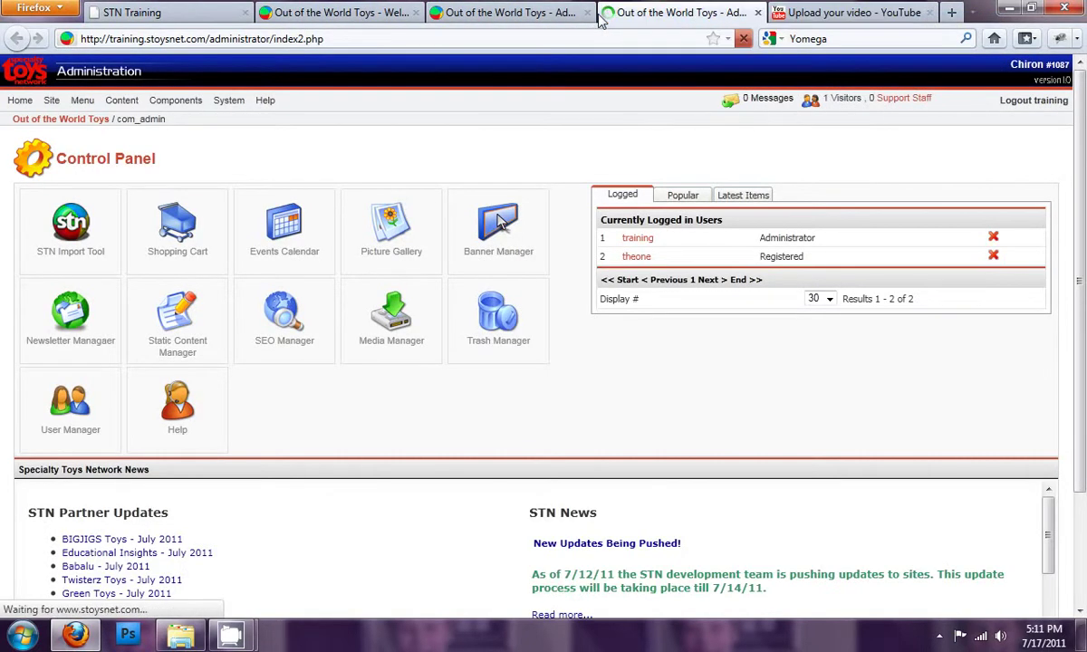
Open the Payment Gateways help page within the Payment Processors topic of Shopping Cart Setup and find the supported gateways
left_click(271, 105)
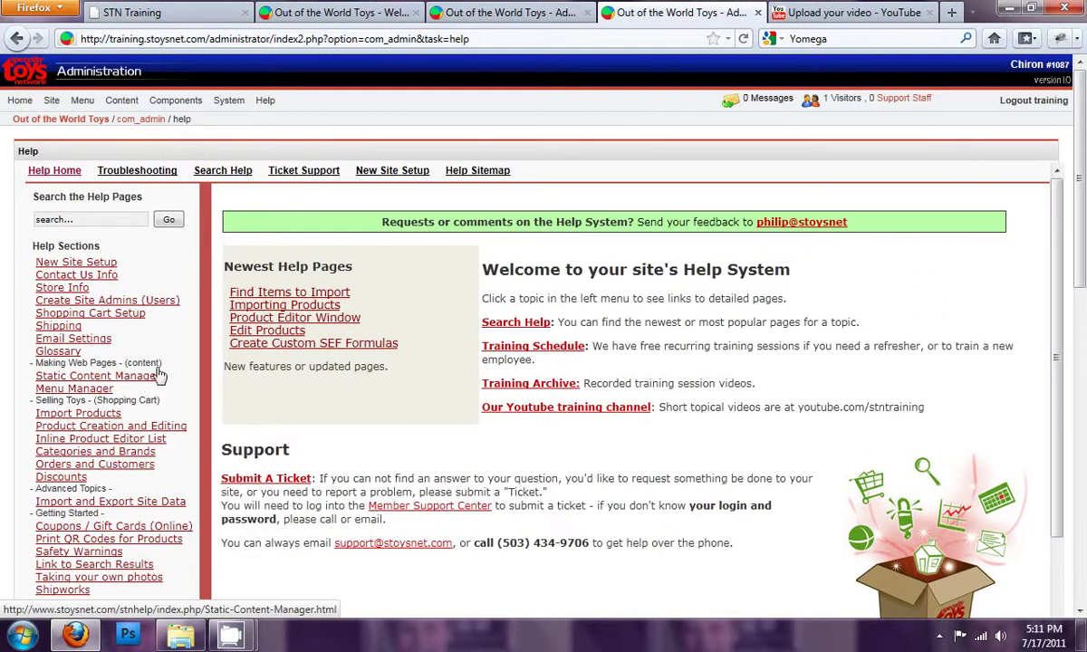
left_click(123, 310)
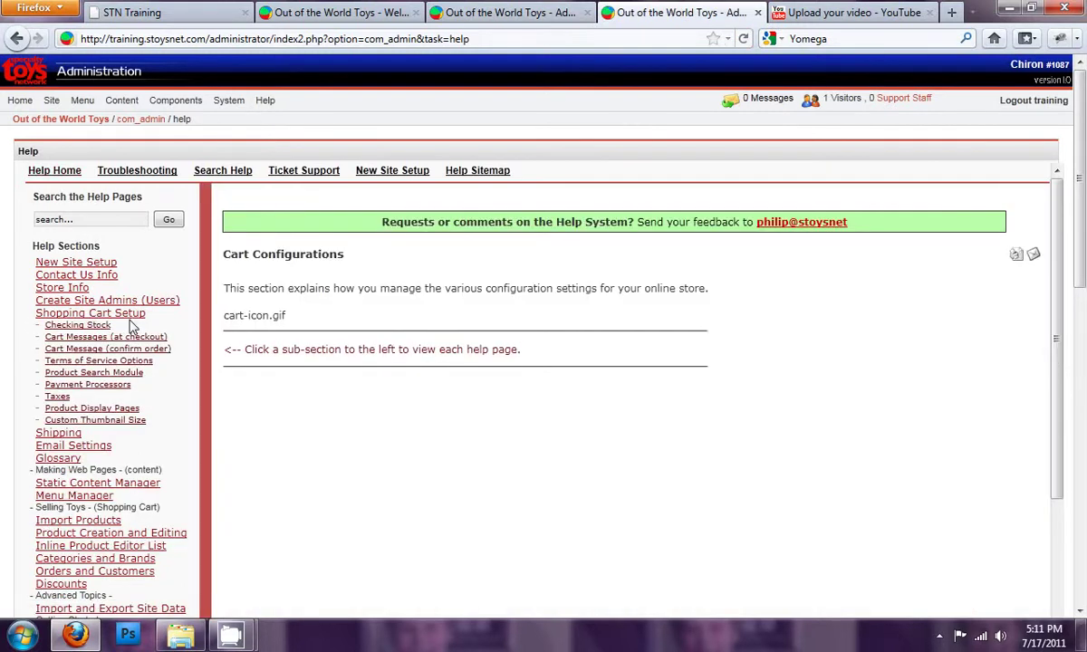
left_click(107, 386)
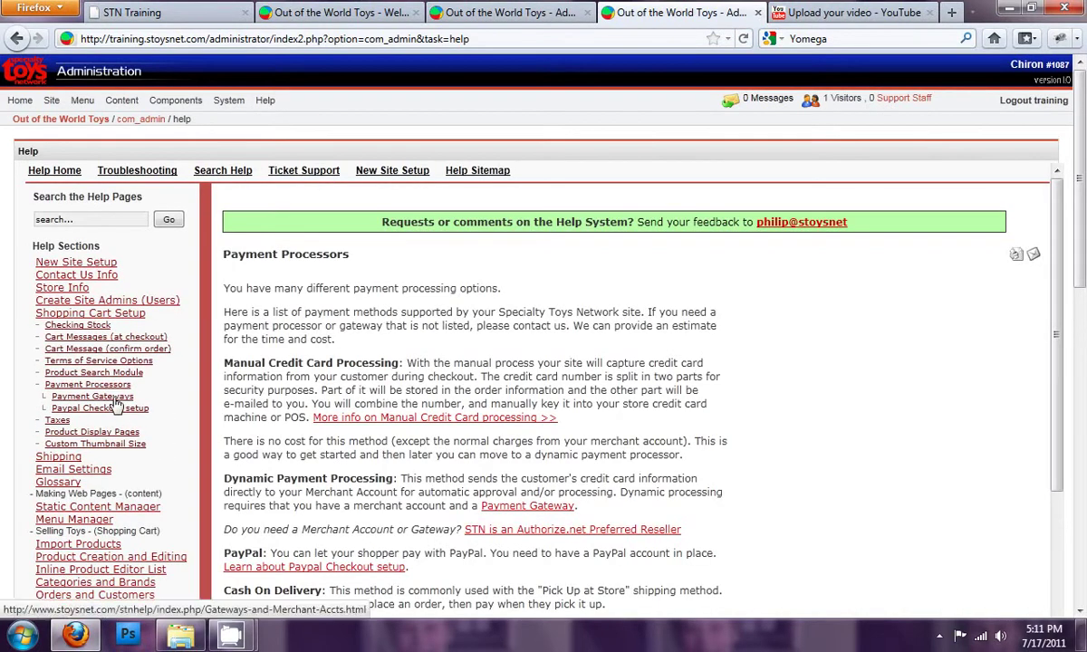
left_click(115, 400)
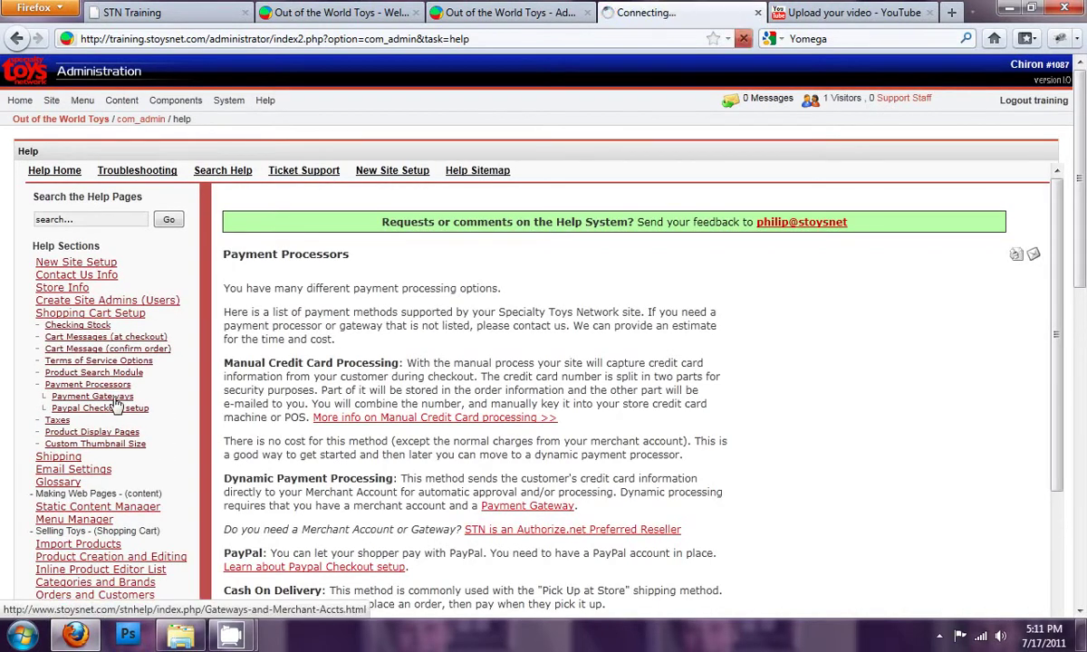
scroll(294, 382, "down", 3)
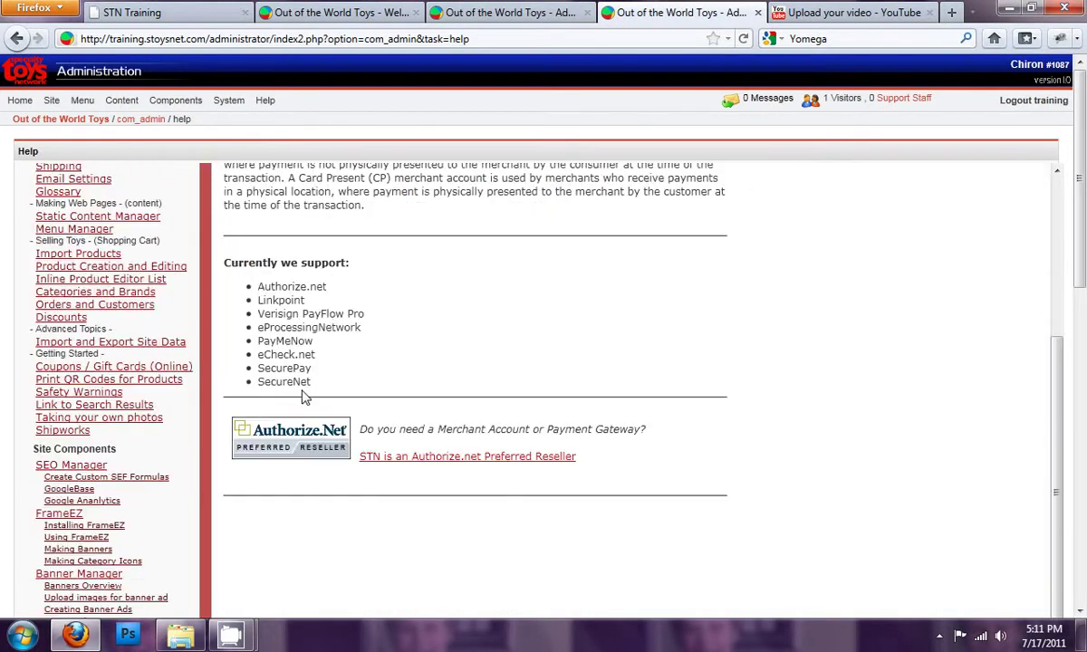
Review the supported payment gateways on the help page, from Linkpoint and Verisign PayFlow Pro through to SecureNet
double_click(280, 300)
left_click(286, 313)
left_click_drag(286, 314, 364, 314)
left_click(370, 319)
left_click_drag(288, 328, 313, 354)
left_click(337, 328)
double_click(314, 354)
left_click(283, 373)
double_click(284, 381)
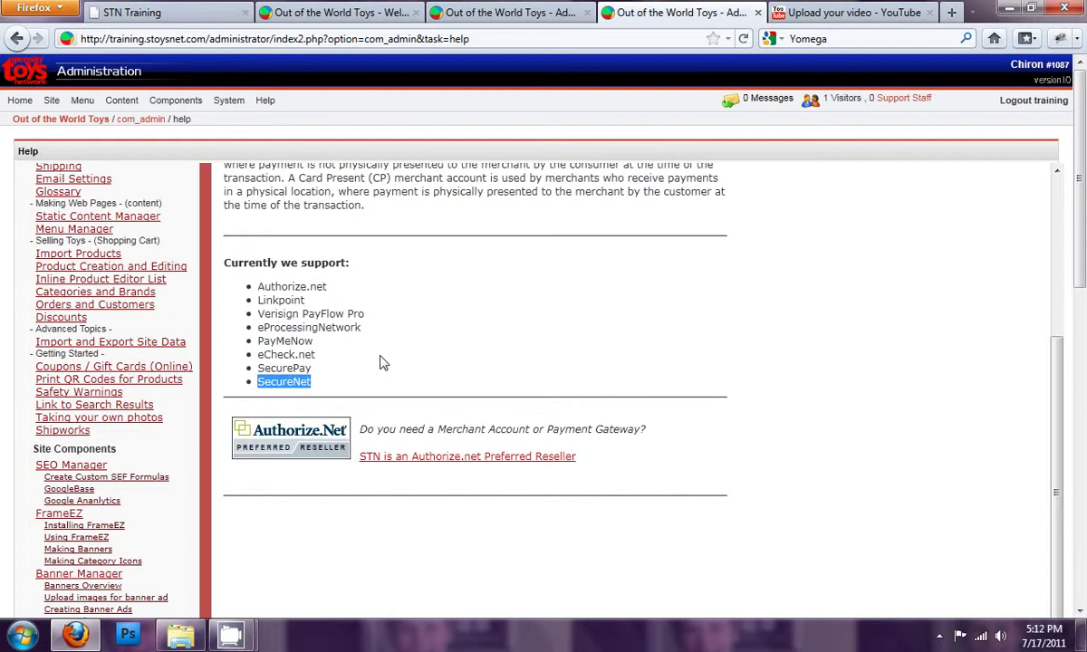
scroll(380, 362, "up", 2)
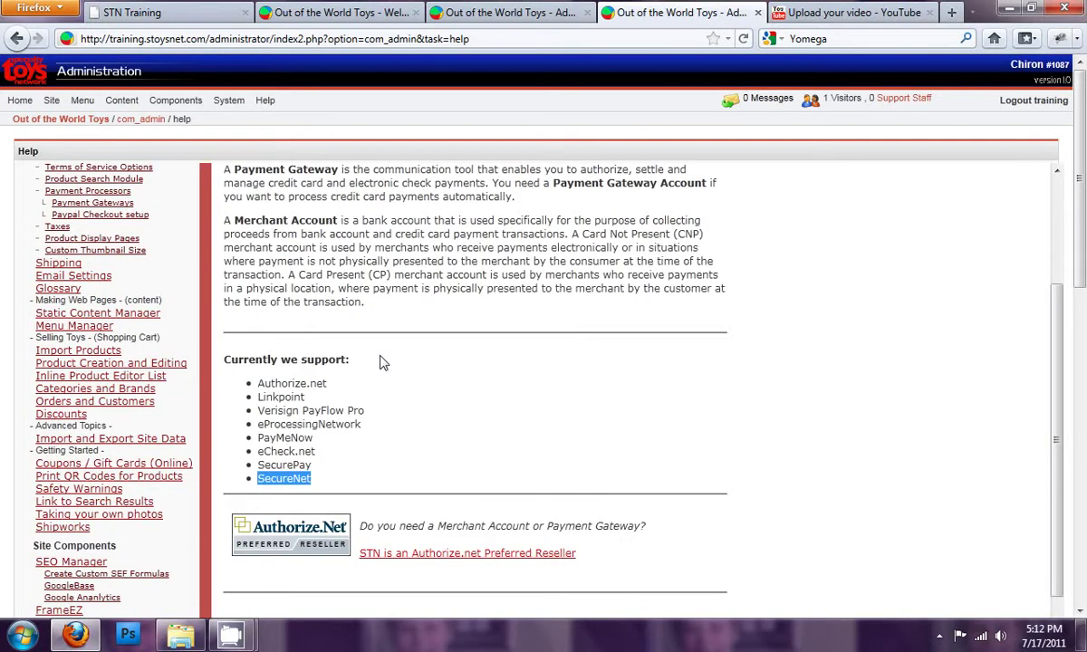
Examine the Merchant Account explanation and compare it with the supported gateways, highlighting the Verisign PayFlow Pro entry
left_click(271, 369)
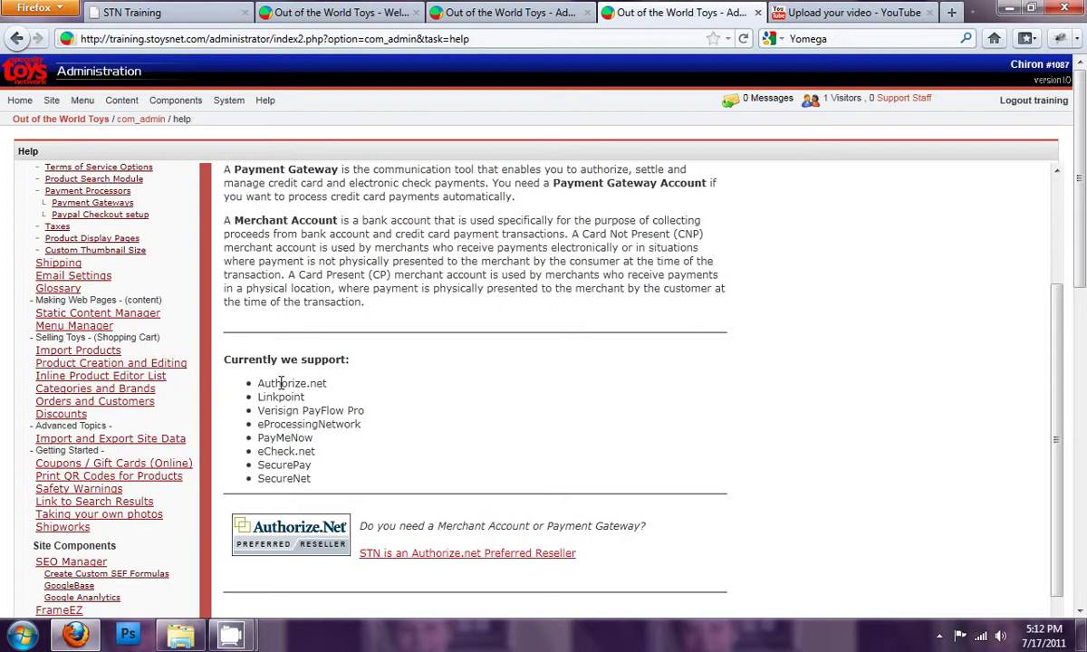
double_click(290, 301)
left_click(289, 302)
left_click_drag(257, 384, 319, 472)
left_click(304, 455)
left_click_drag(313, 480, 254, 376)
left_click(259, 388)
left_click_drag(364, 410, 259, 412)
left_click(260, 415)
left_click_drag(259, 413, 330, 412)
left_click(363, 412)
left_click(293, 414)
double_click(293, 413)
left_click(291, 416)
triple_click(290, 413)
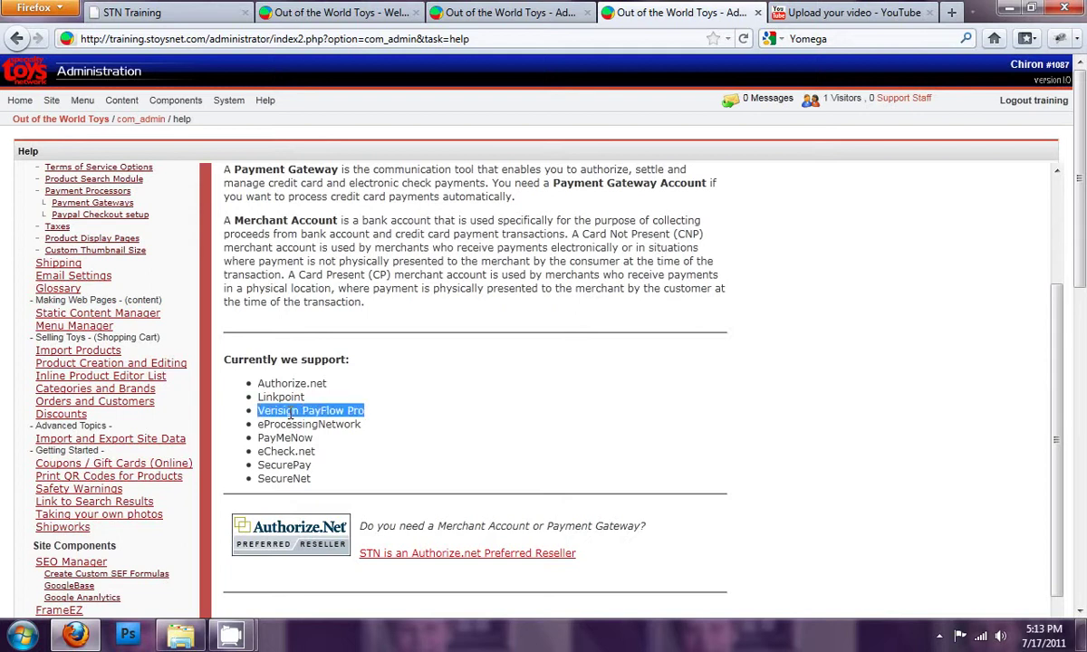
left_click(325, 404)
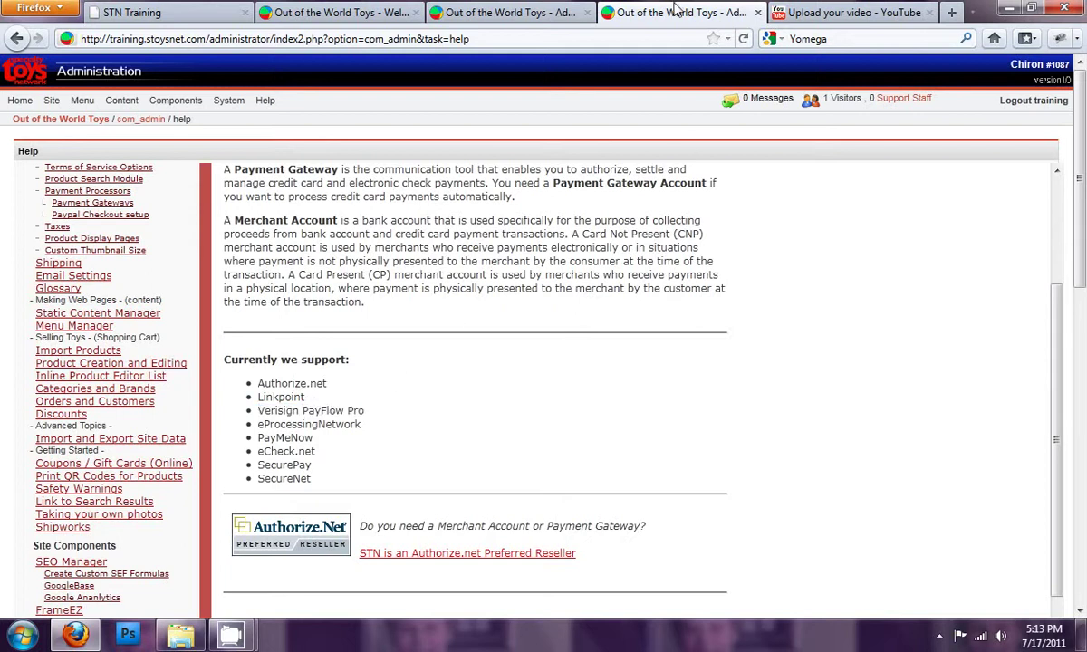
Return to the store administration tab and open the PayPal entry from the shopping cart's payment method list
left_click(503, 15)
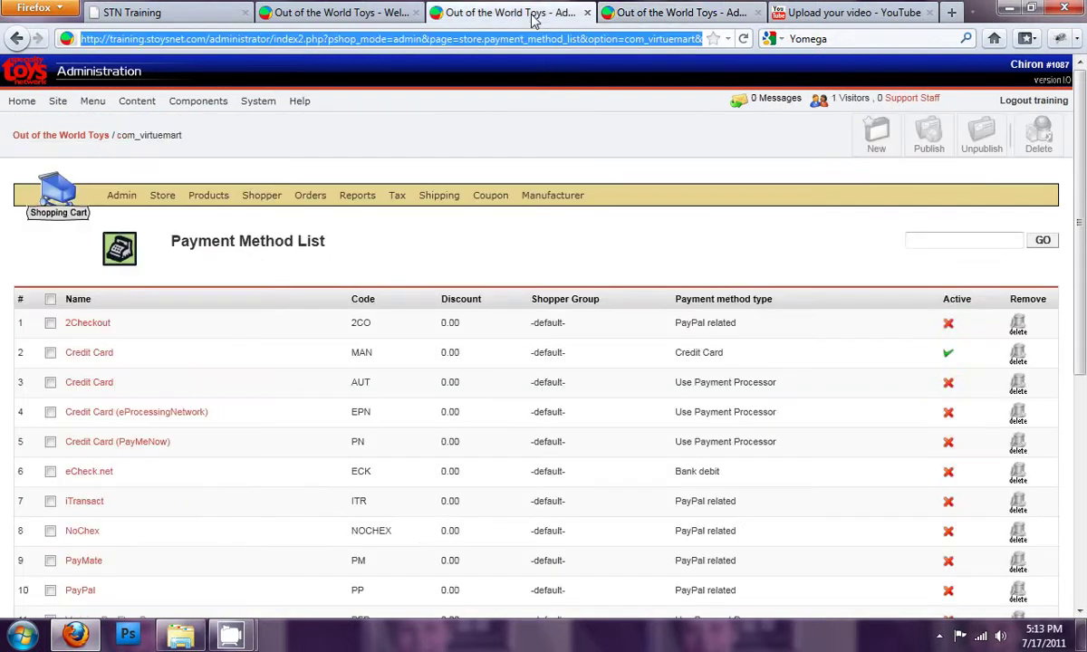
left_click(28, 101)
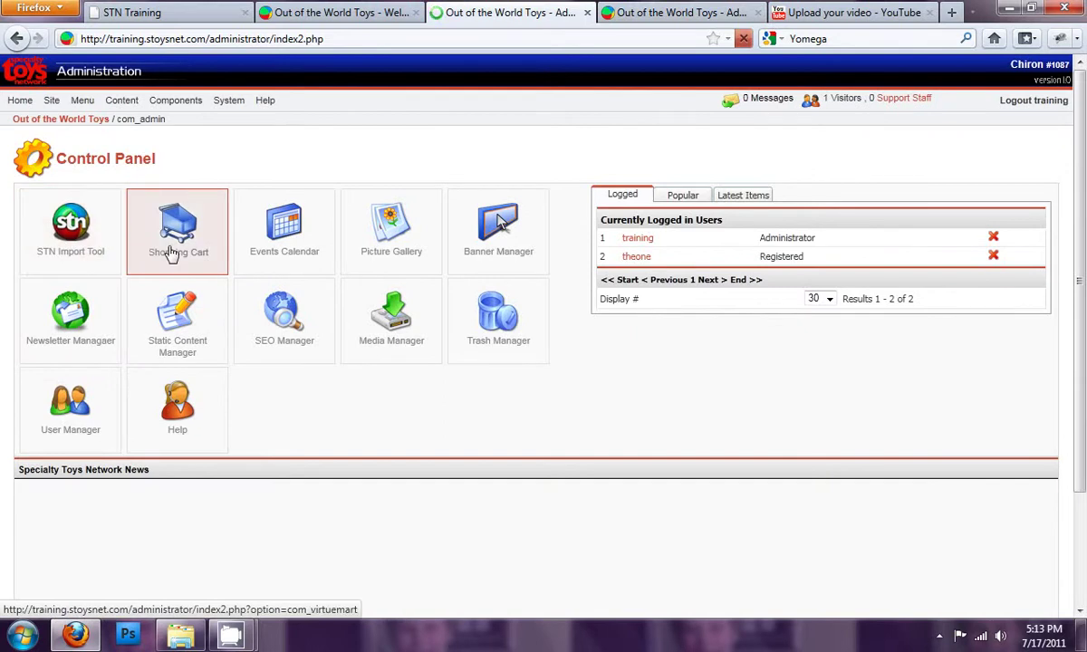
left_click(172, 253)
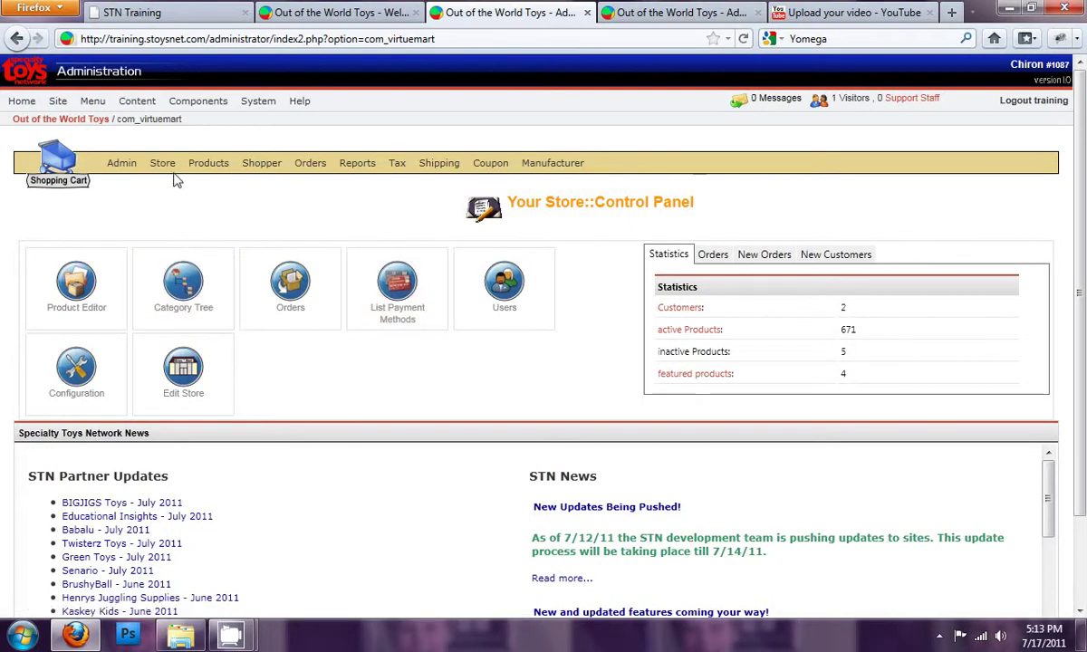
mouse_move(172, 169)
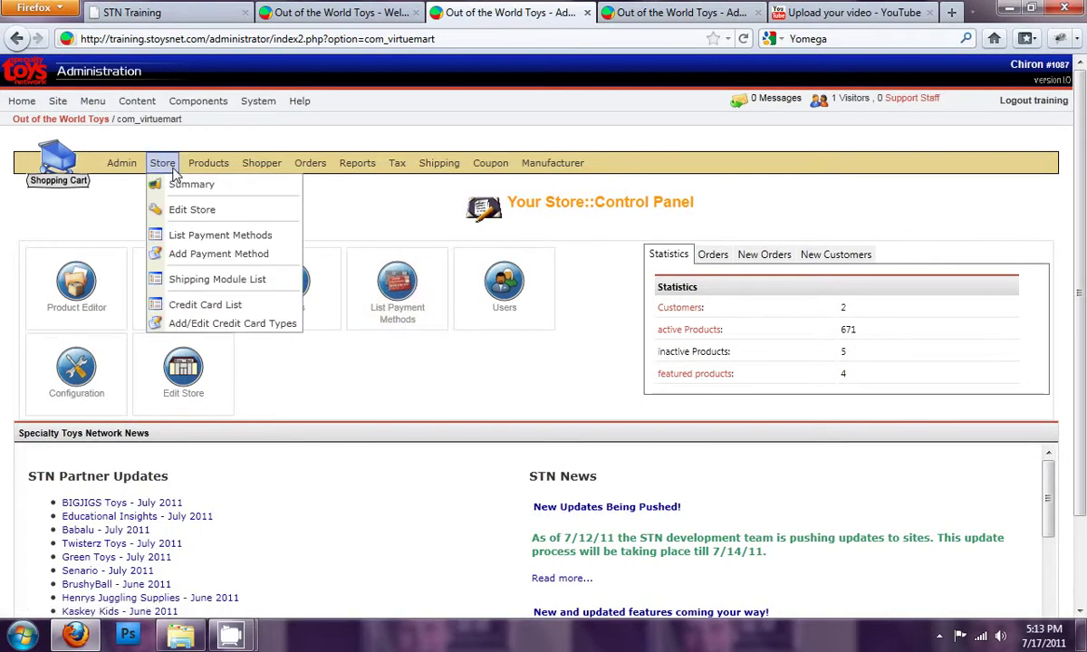
left_click(192, 237)
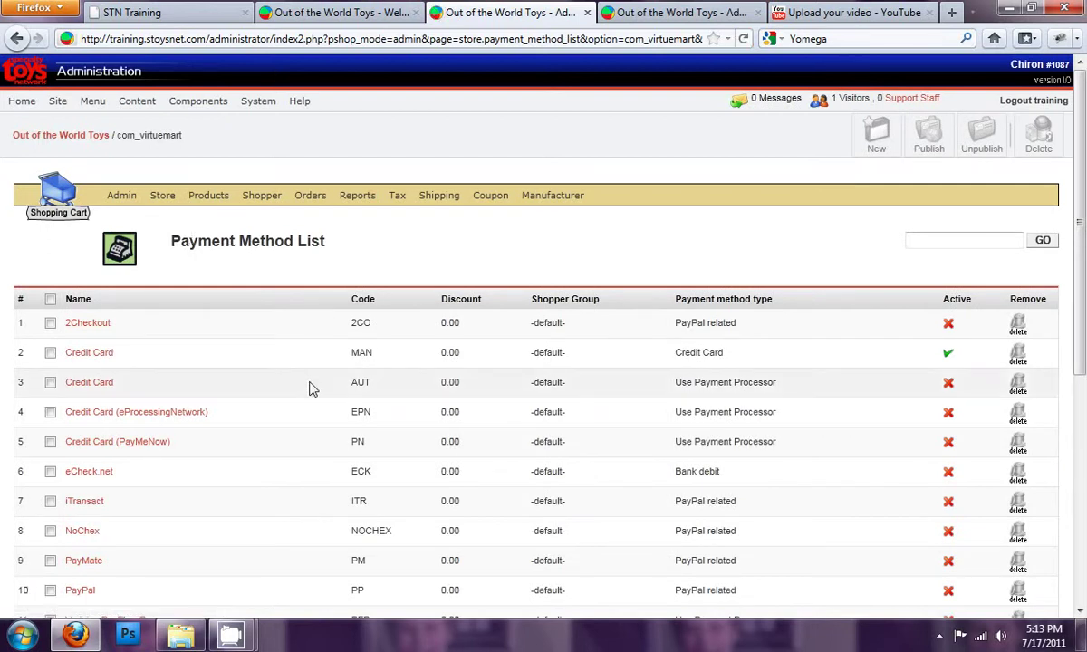
scroll(311, 390, "down", 3)
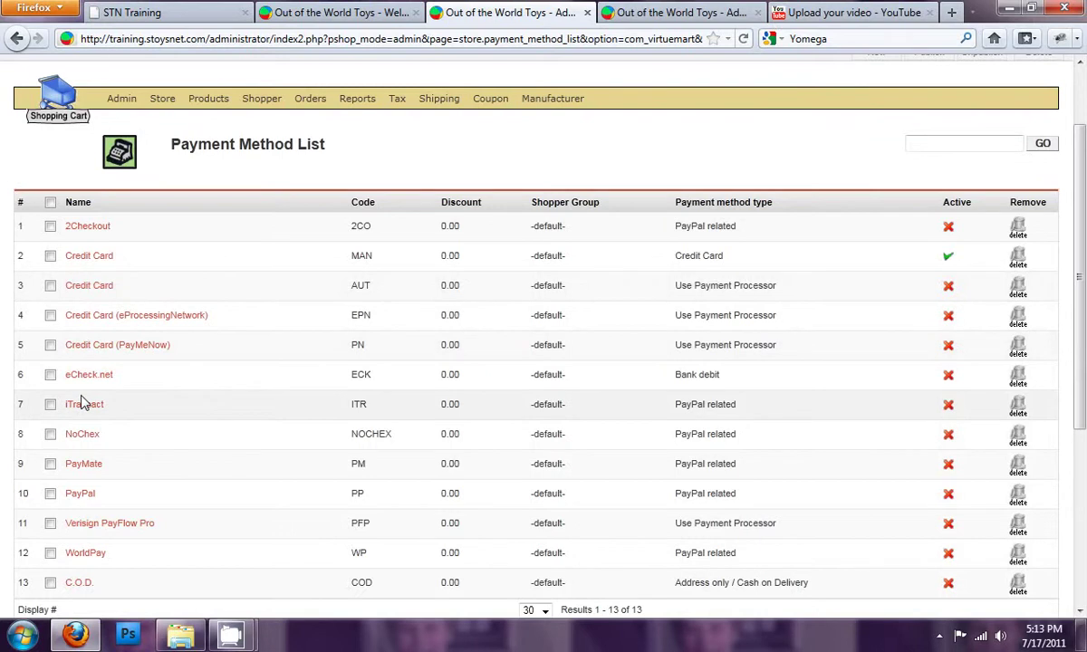
scroll(86, 404, "down", 3)
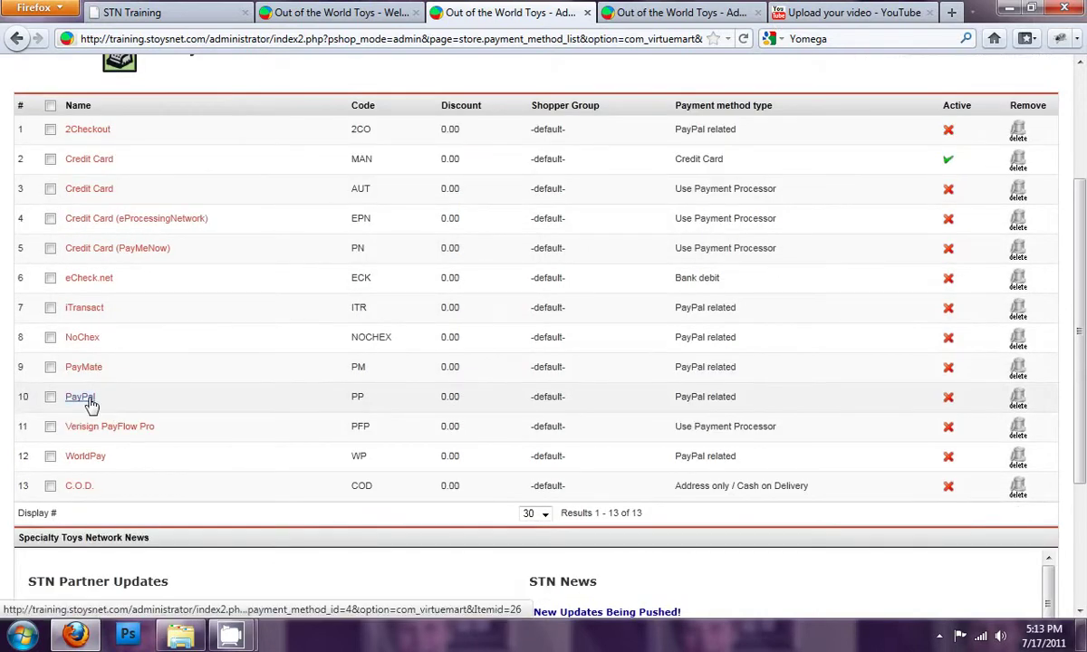
left_click(89, 399)
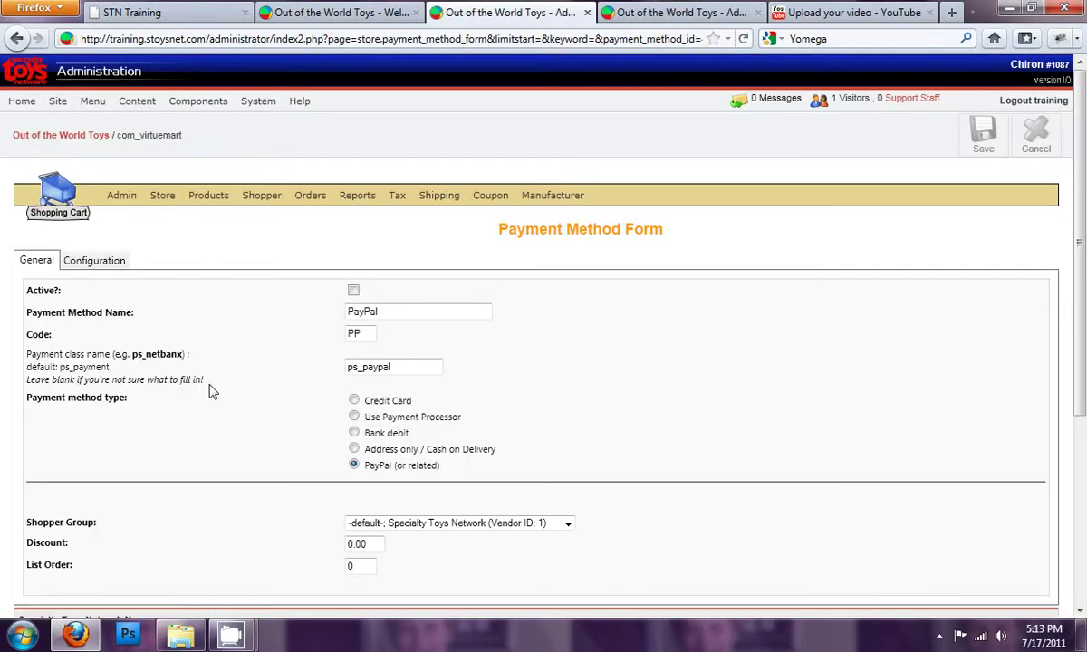
Consult the Paypal Checkout setup help page, enlarge its General settings example, and return to the PayPal payment method form
left_click(653, 13)
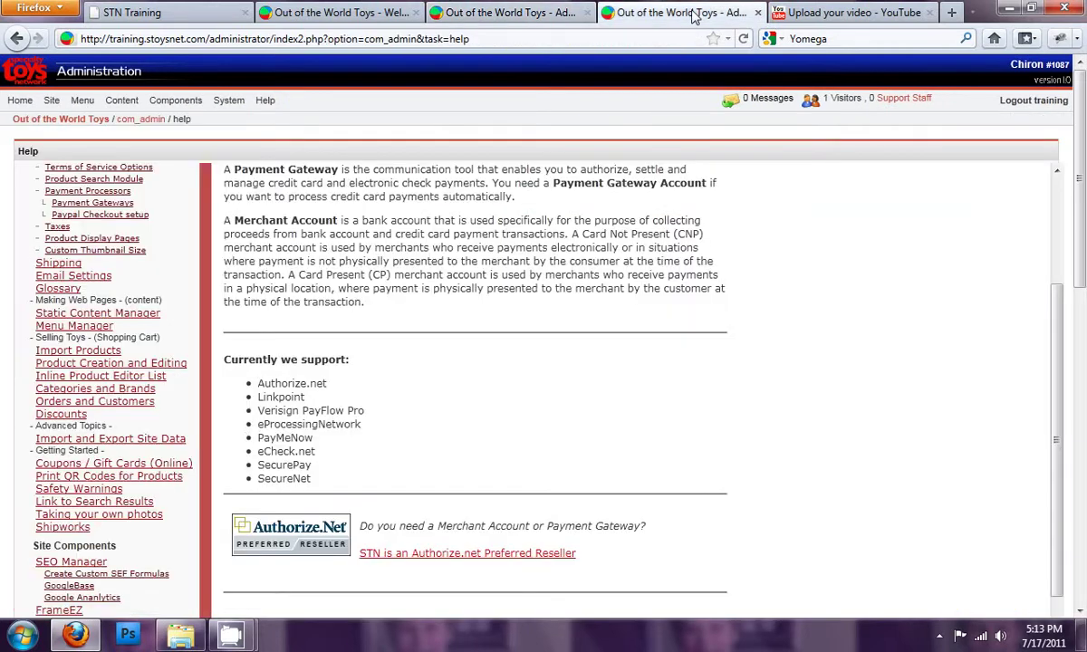
left_click(98, 218)
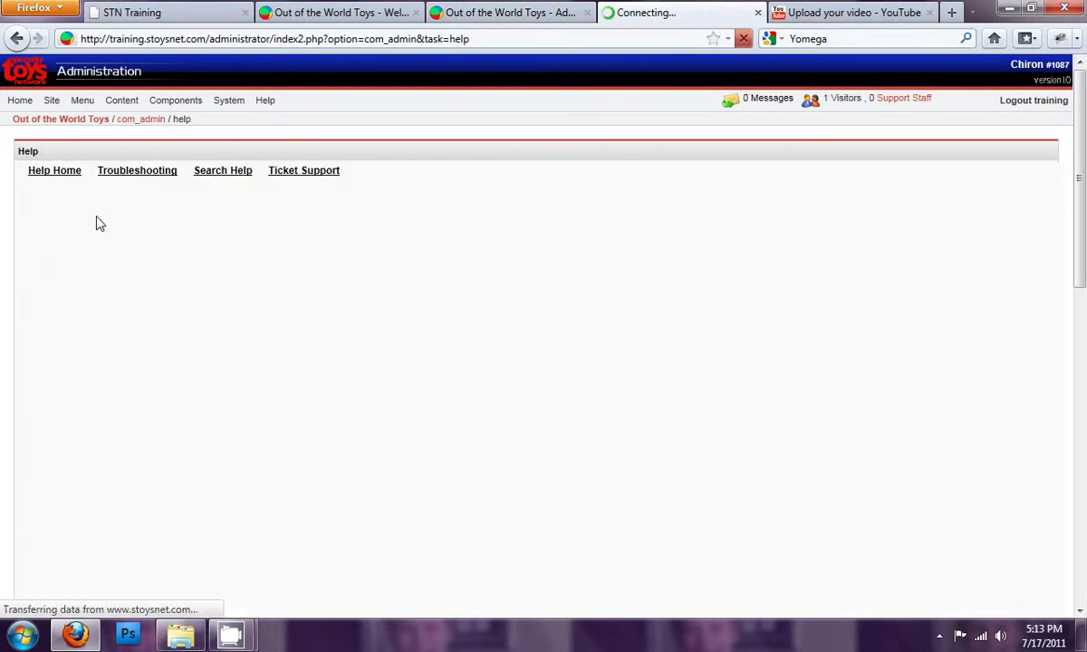
scroll(452, 471, "down", 5)
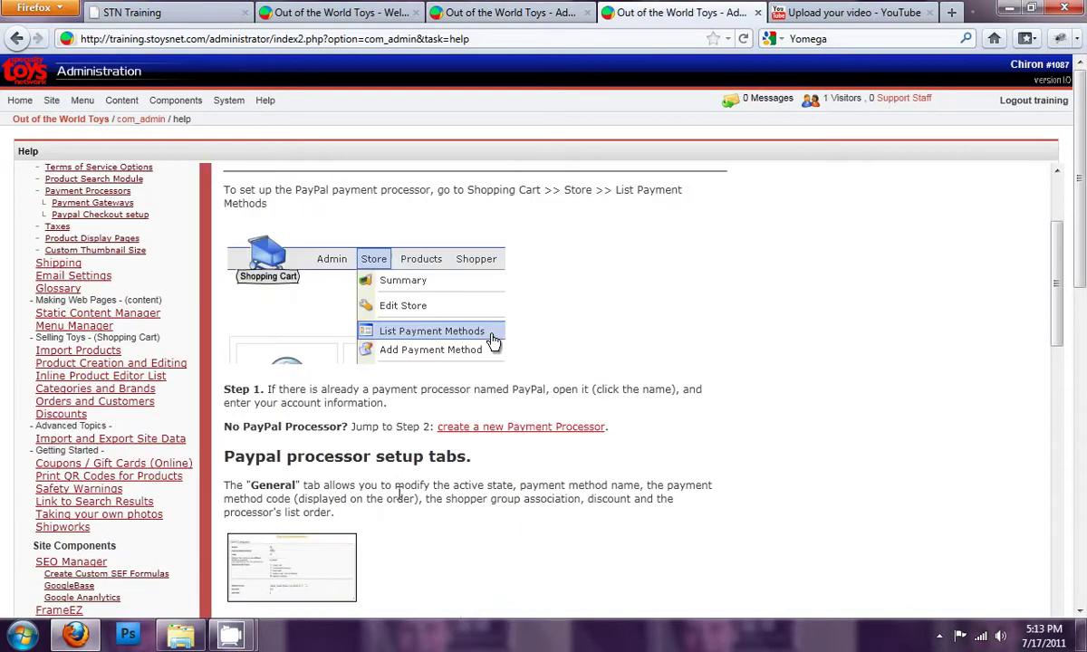
scroll(381, 403, "down", 3)
left_click(312, 396)
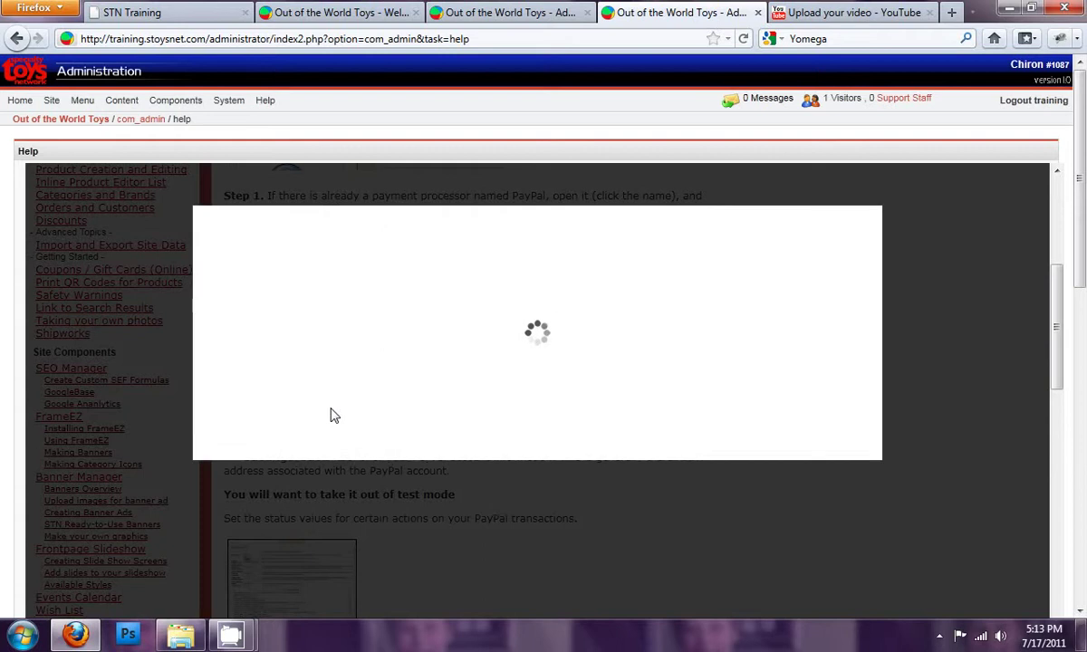
scroll(408, 327, "down", 2)
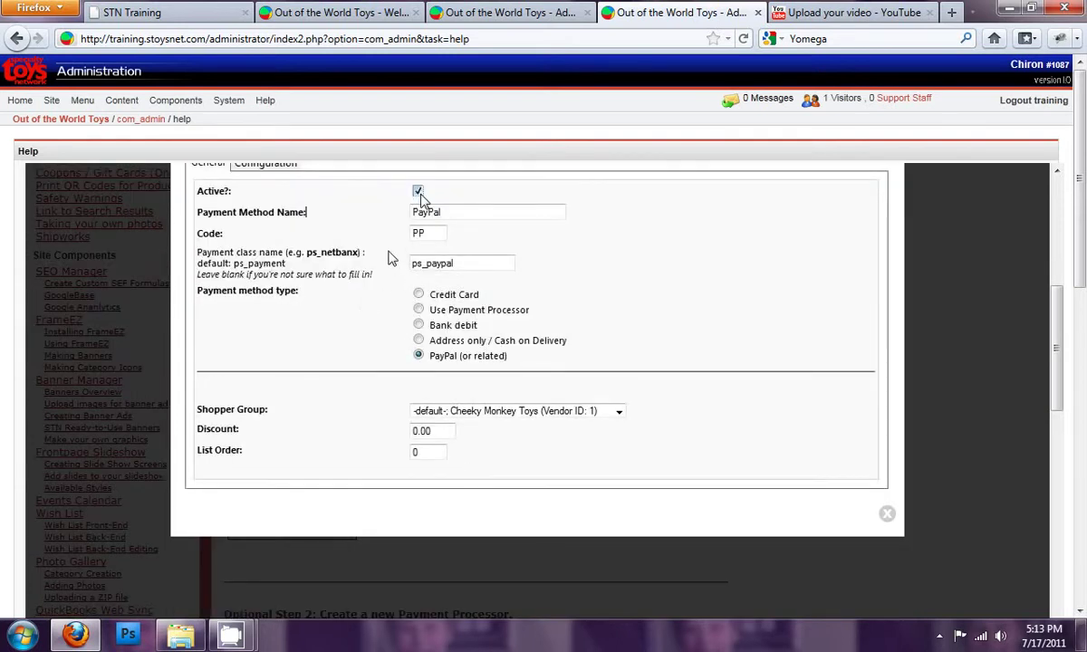
left_click(387, 567)
scroll(408, 450, "up", 7)
left_click(555, 20)
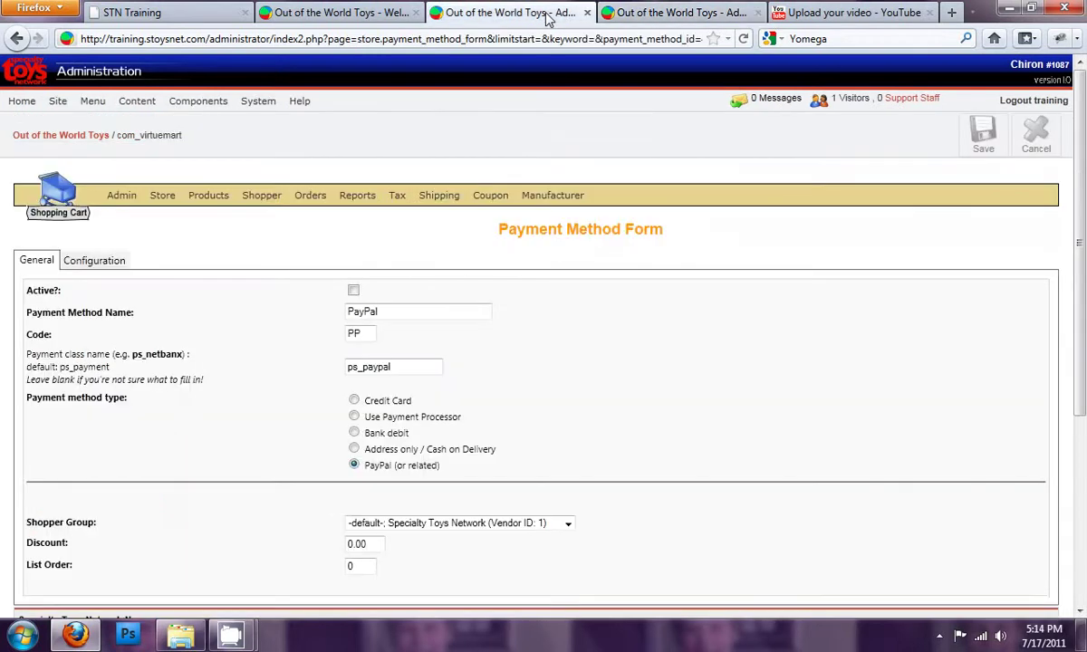
Look over the PayPal method's configuration settings, return to its general settings, and leave the form without saving
left_click(105, 262)
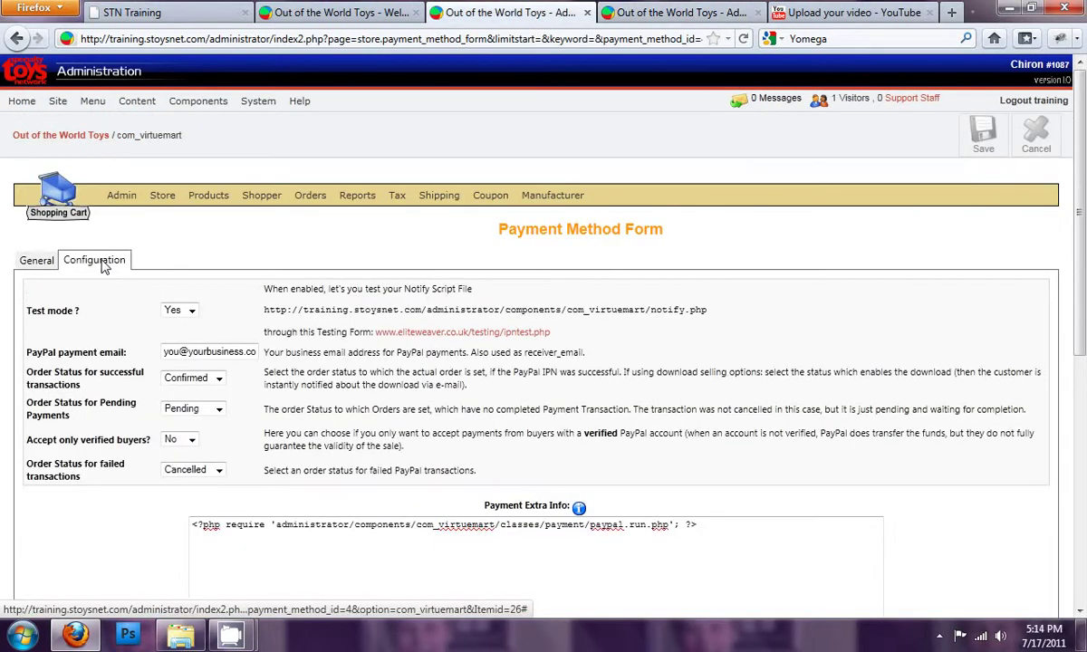
left_click(45, 256)
left_click(1039, 138)
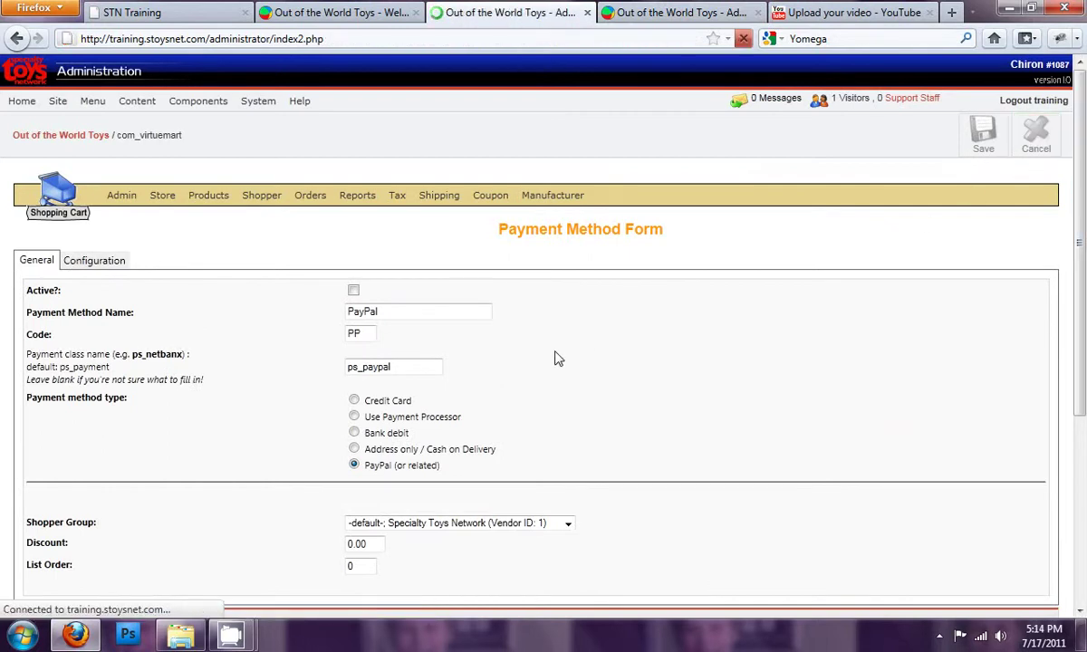
Activate the PayPal payment method directly in the Payment Method List
scroll(226, 451, "down", 6)
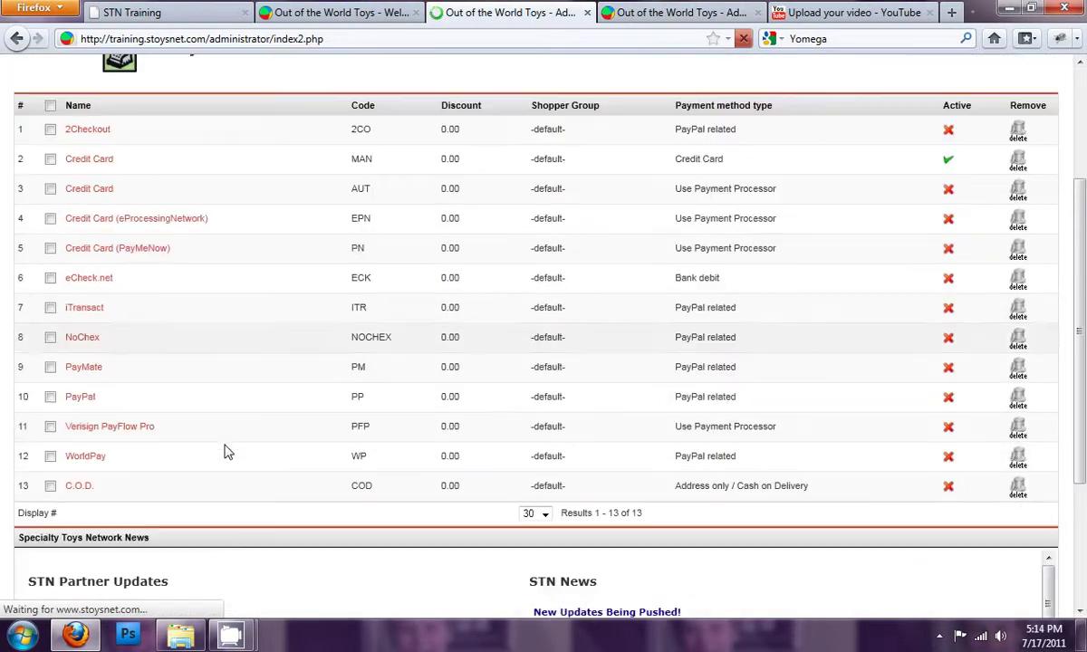
scroll(230, 453, "up", 3)
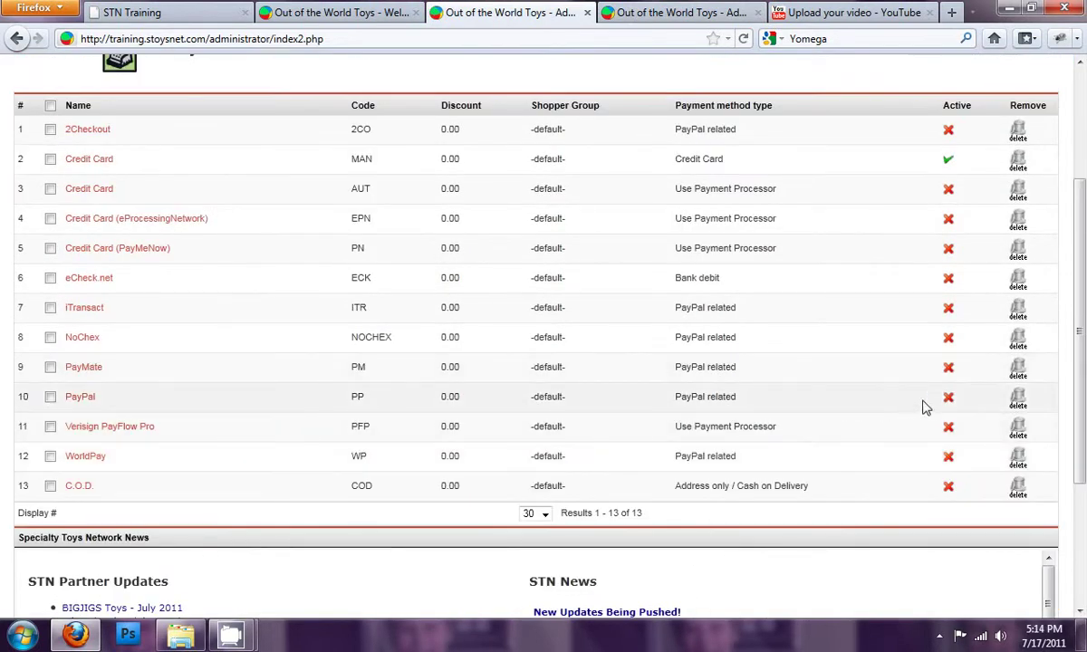
left_click(949, 399)
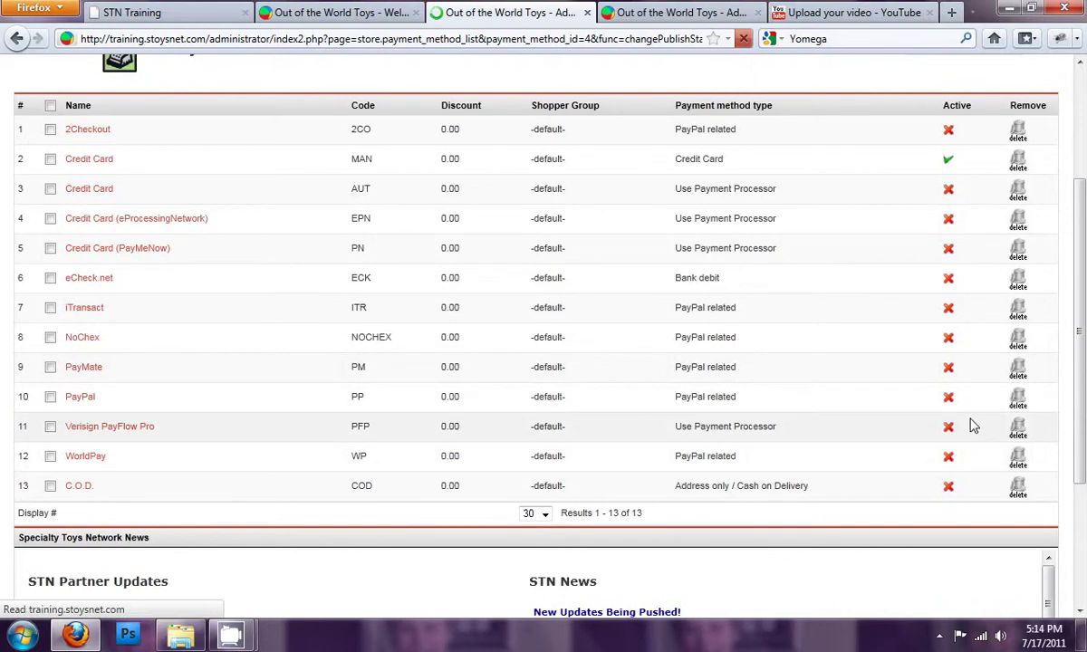
scroll(942, 426, "down", 5)
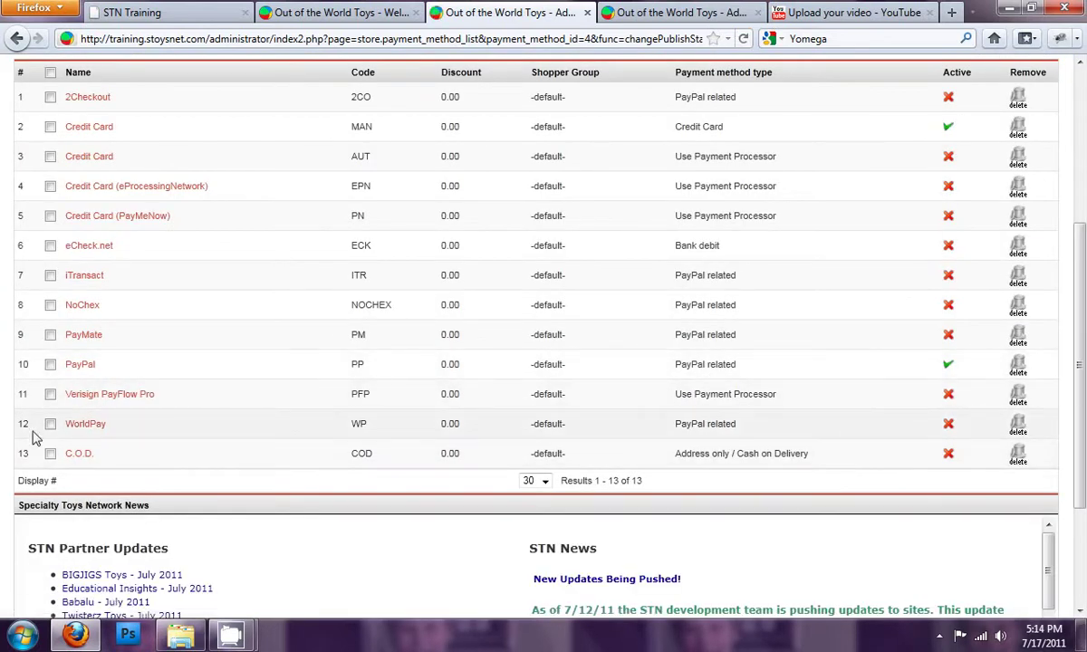
Open the PayPal method's configuration, set Test mode to No, and select the contents of the PayPal payment email field
left_click(81, 365)
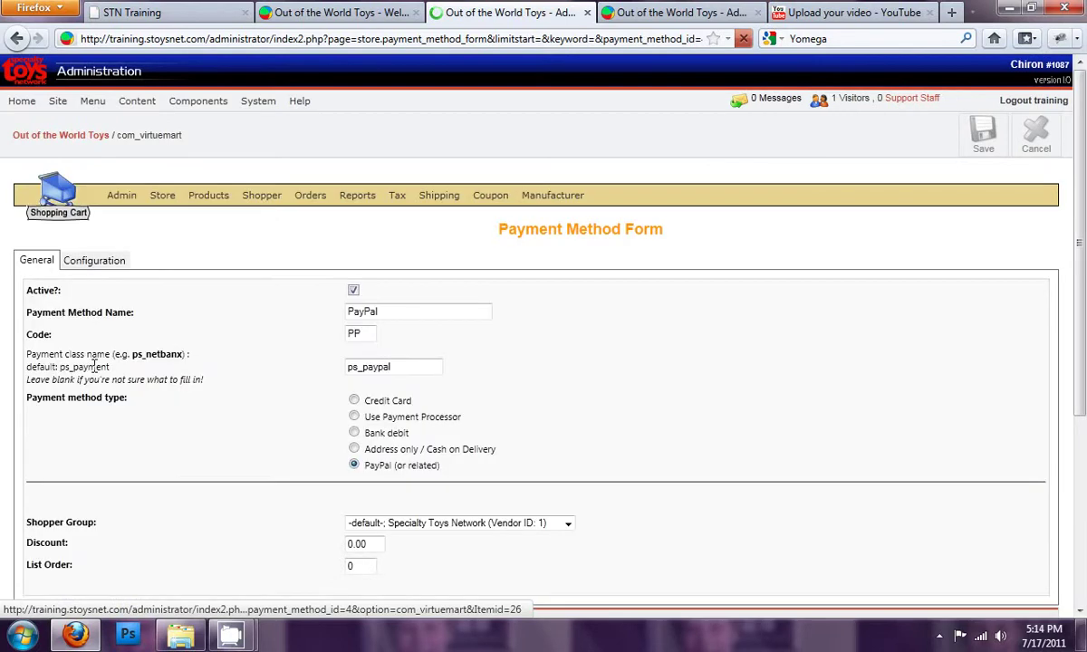
left_click(94, 263)
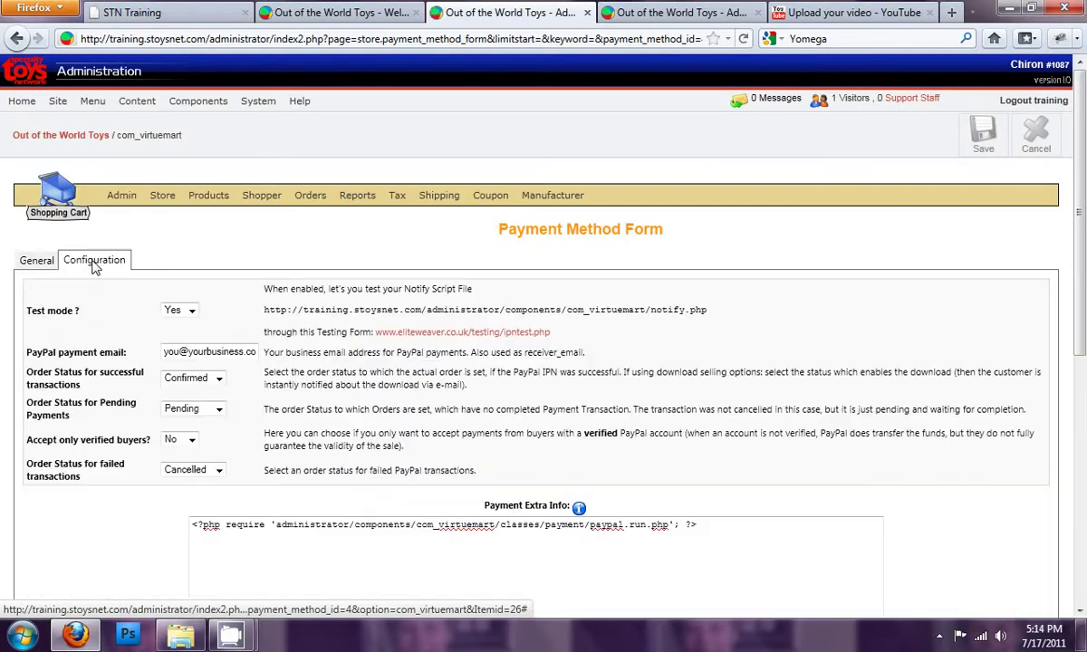
left_click(193, 313)
left_click(169, 326)
triple_click(206, 354)
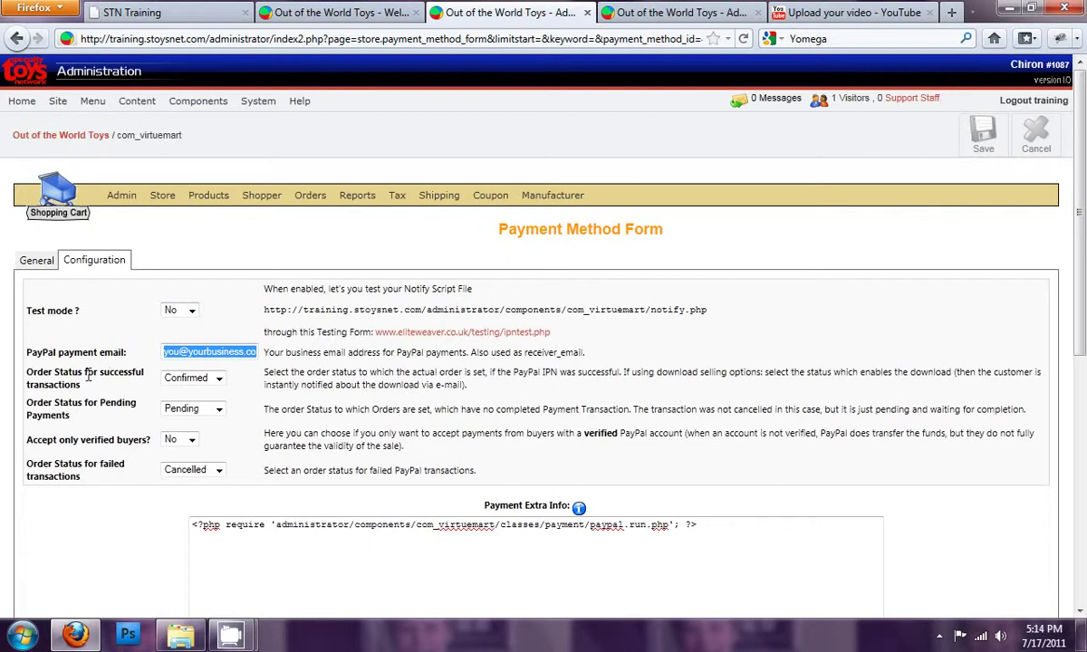
Examine the order status options offered for successful PayPal transactions, keeping Confirmed
left_click_drag(88, 379, 118, 379)
left_click(203, 378)
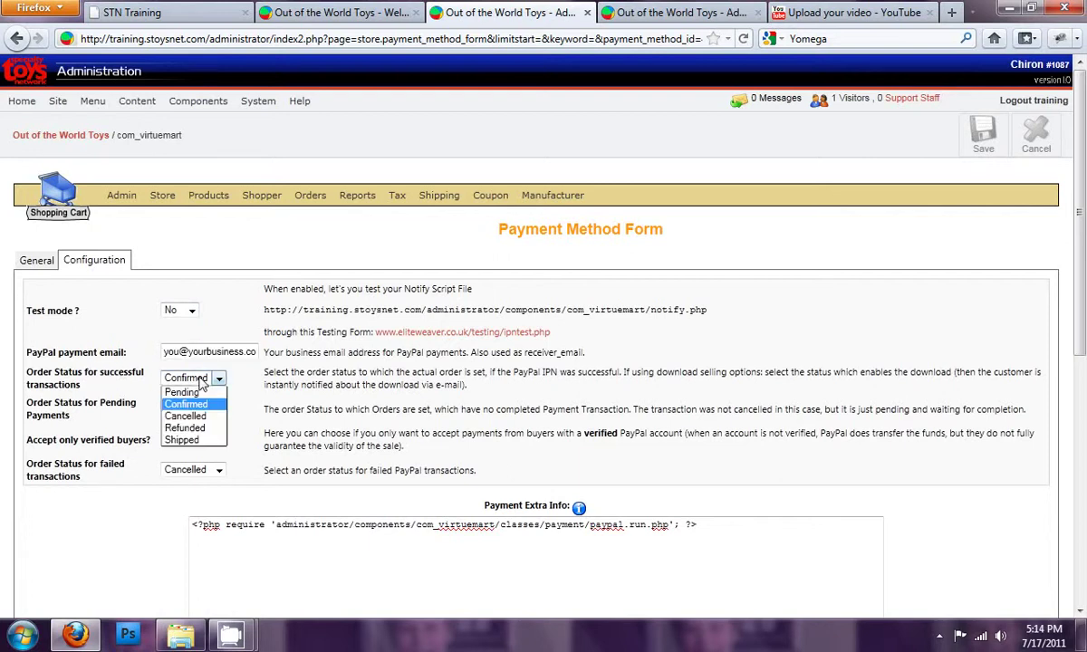
left_click(203, 380)
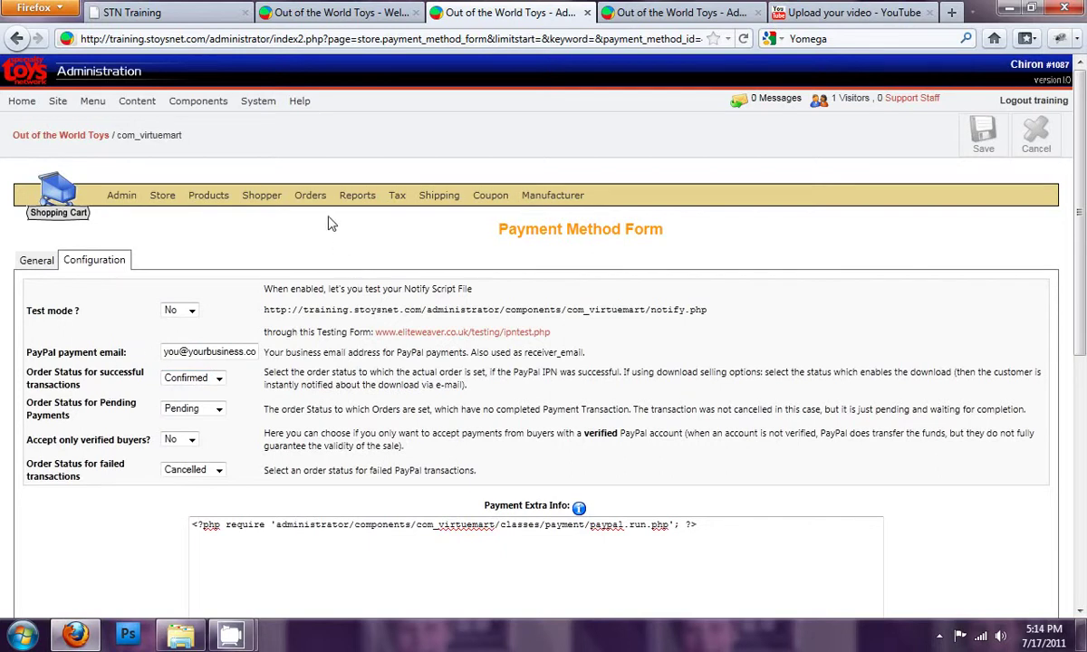
mouse_move(319, 201)
mouse_move(319, 234)
left_click(200, 384)
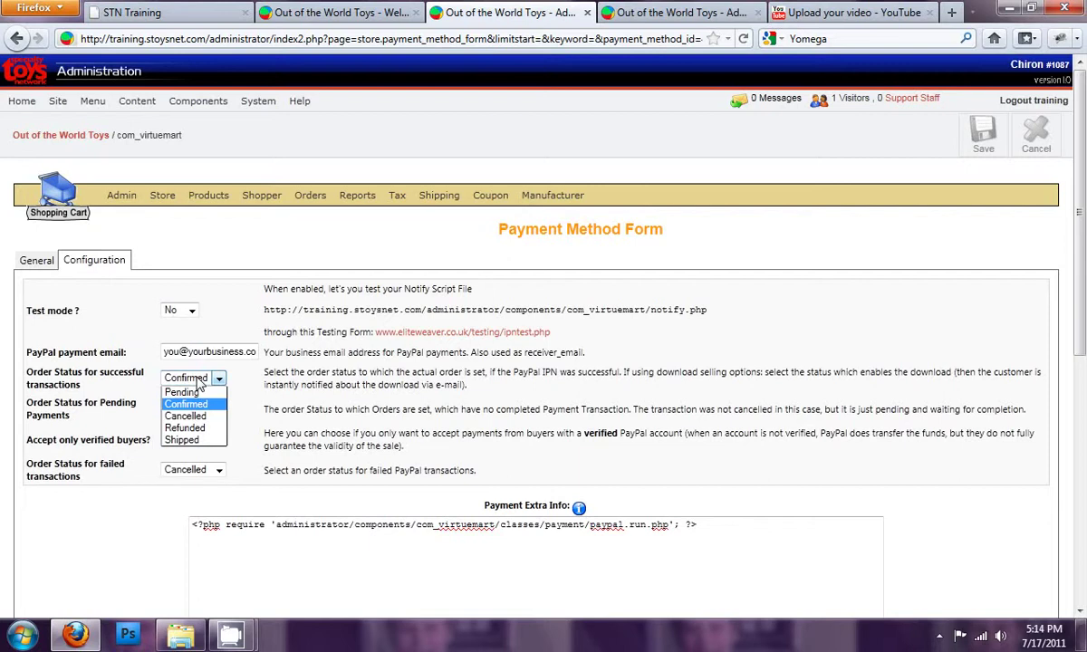
left_click(96, 364)
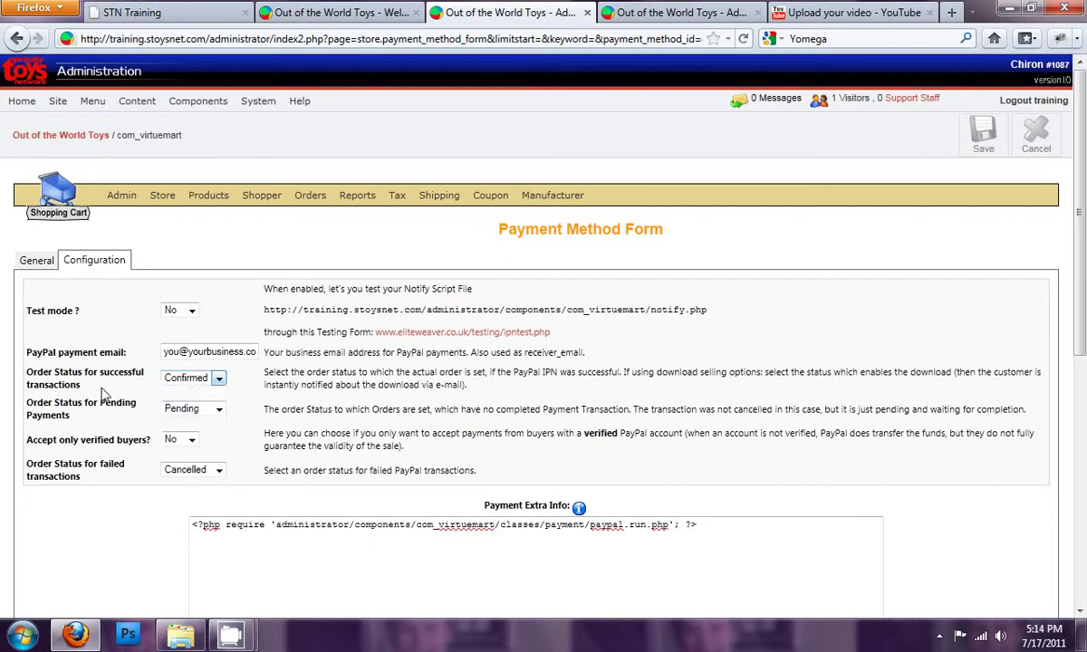
Examine the order status options for pending payments and find where order status types are listed and added
left_click_drag(48, 406, 121, 405)
left_click(86, 413)
left_click(218, 410)
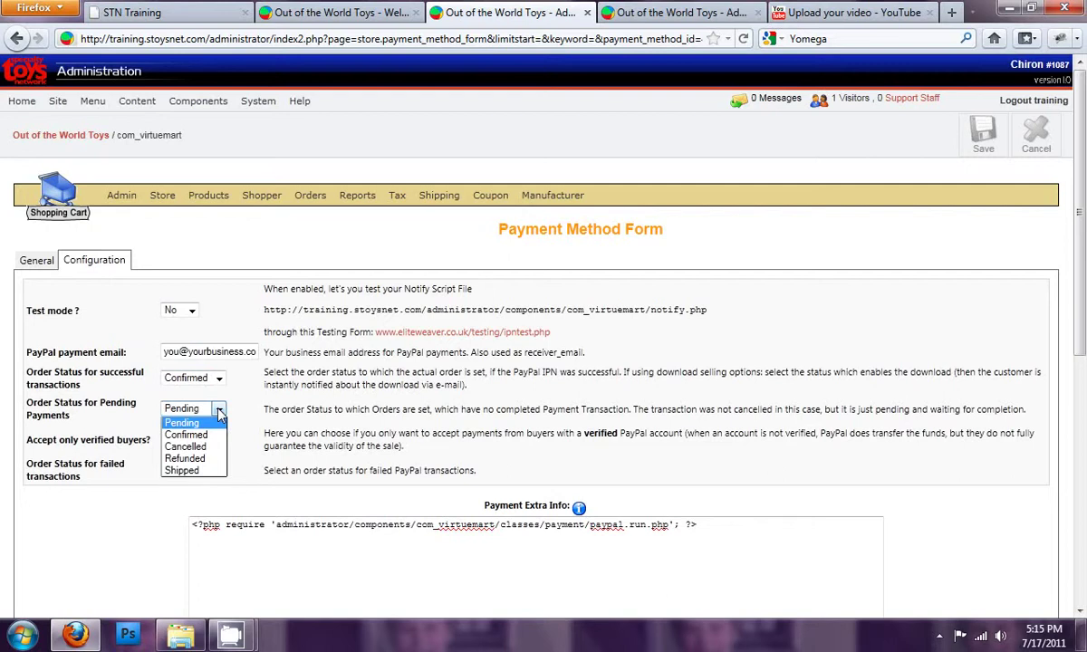
left_click(218, 412)
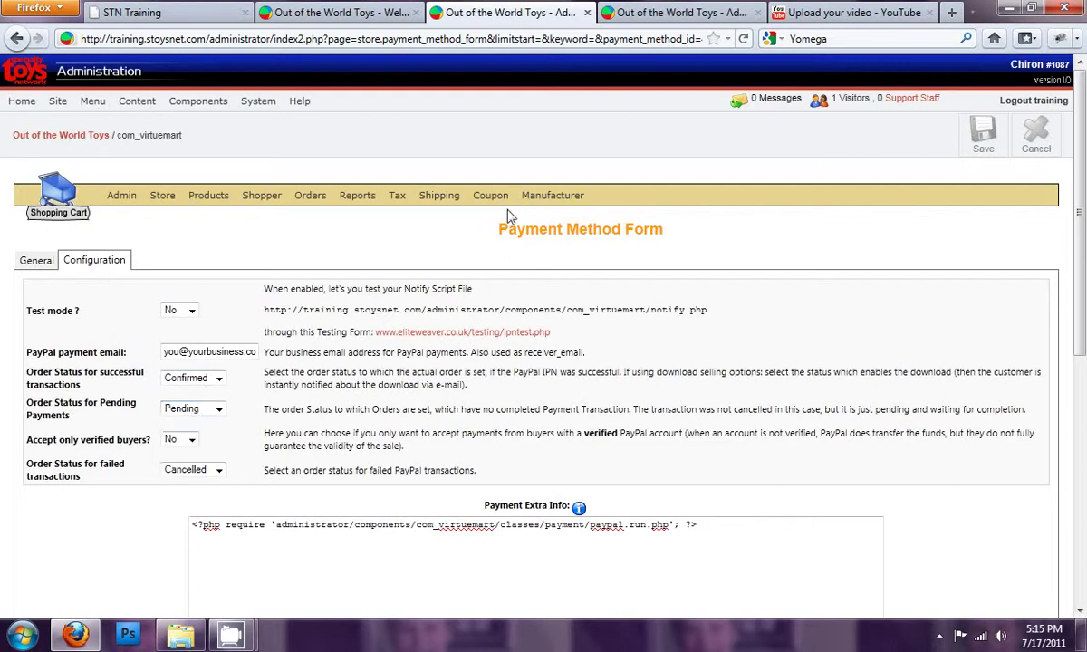
mouse_move(365, 207)
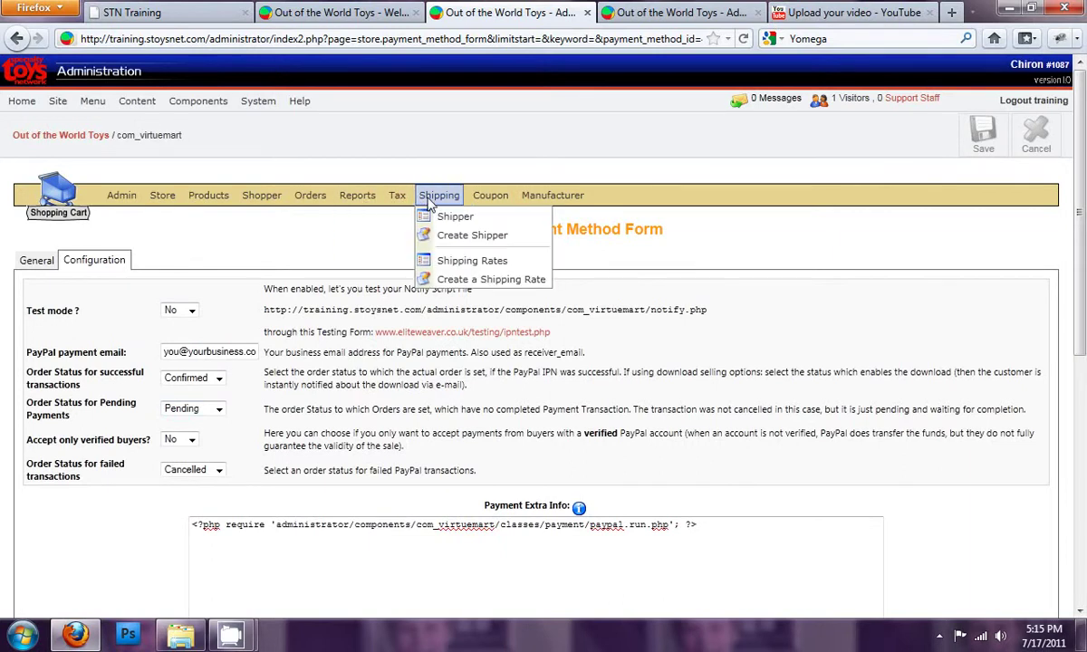
mouse_move(399, 238)
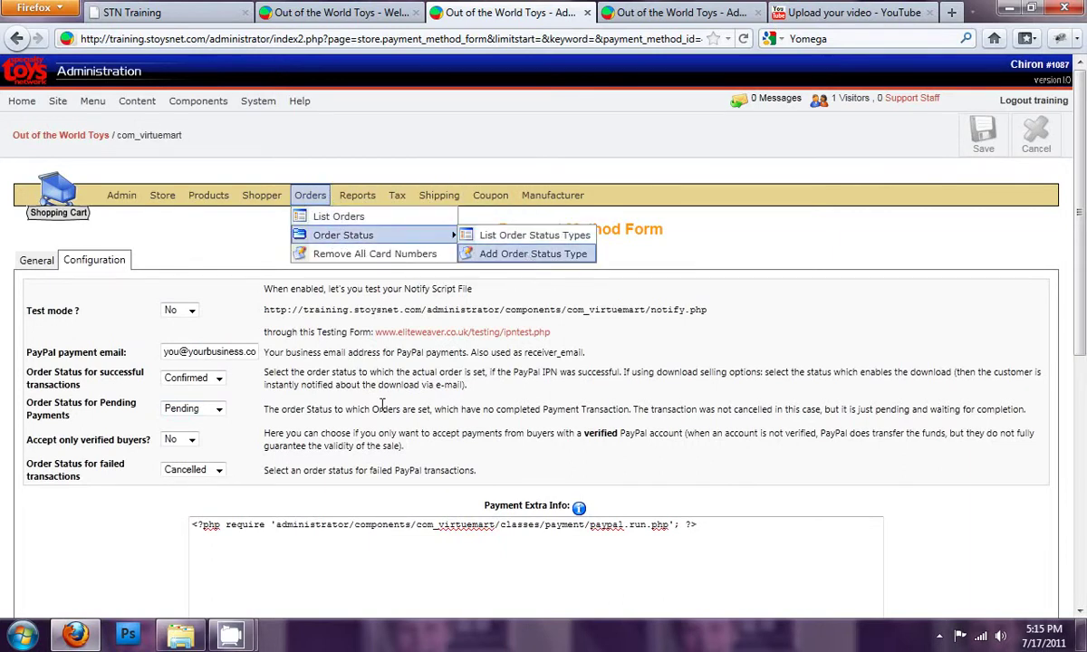
Examine the verified buyers setting and the order status options for failed transactions, keeping Cancelled
left_click_drag(83, 440, 147, 440)
left_click(142, 442)
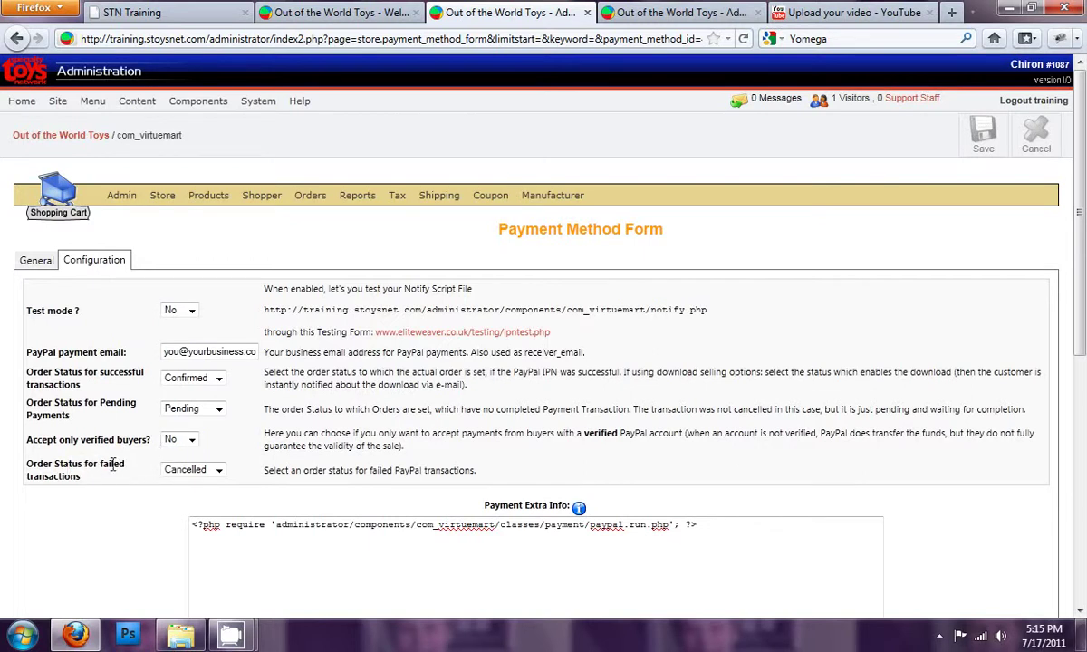
left_click(219, 471)
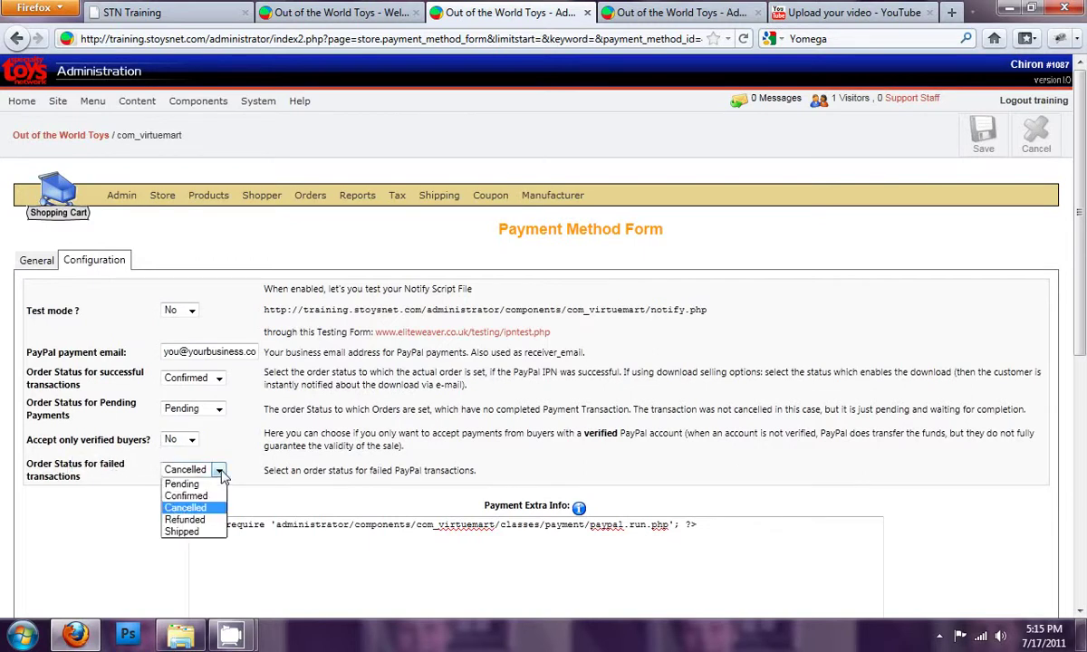
left_click(339, 436)
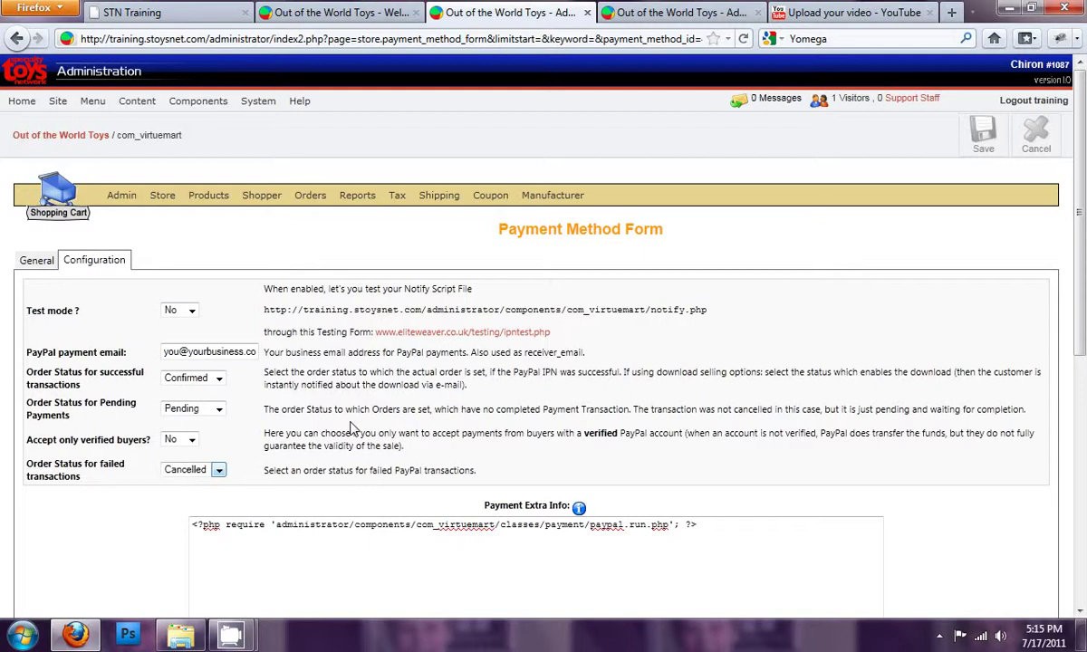
left_click_drag(325, 411, 367, 445)
left_click(367, 445)
Examine the Shopper Group setting in PayPal's general settings and leave the form without saving
left_click(38, 262)
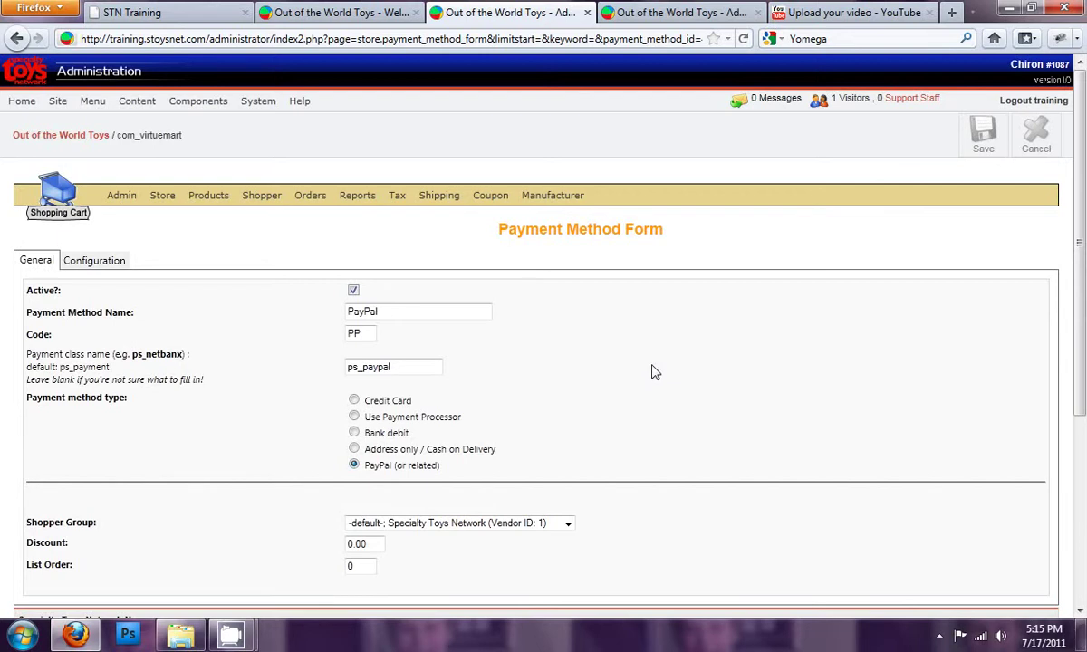
scroll(654, 372, "down", 2)
scroll(654, 371, "up", 2)
left_click_drag(76, 524, 39, 523)
left_click(106, 522)
triple_click(38, 519)
left_click(68, 525)
left_click_drag(95, 523, 27, 496)
left_click(34, 518)
triple_click(34, 523)
left_click(102, 530)
left_click(1027, 140)
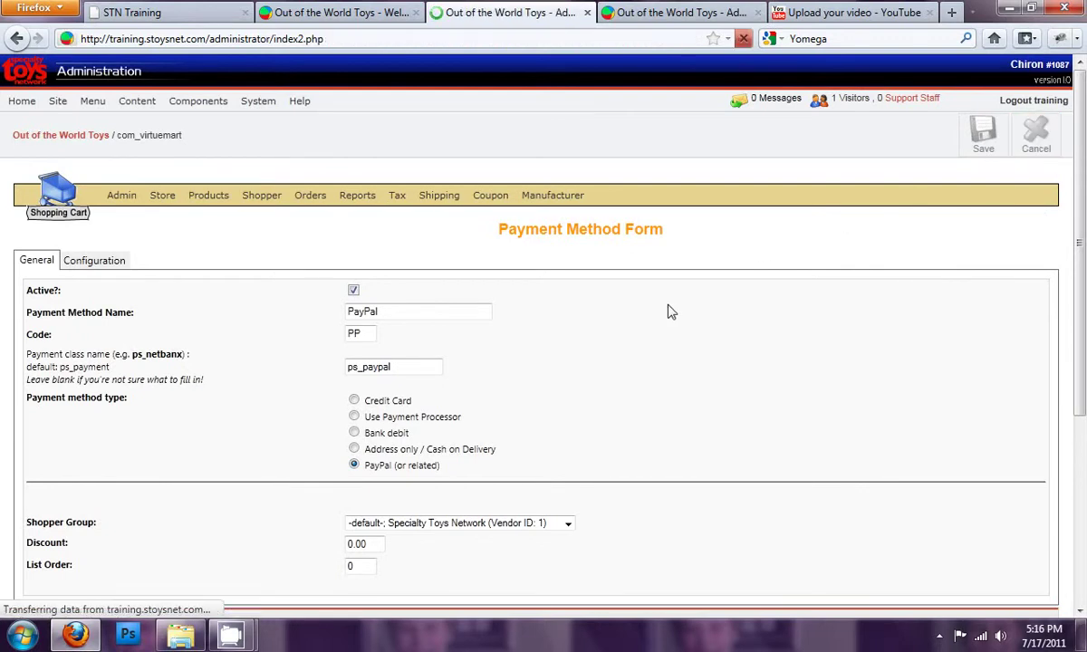
Open the active Credit Card method with code MAN and try switching Discover Card acceptance off and back on
scroll(194, 468, "down", 3)
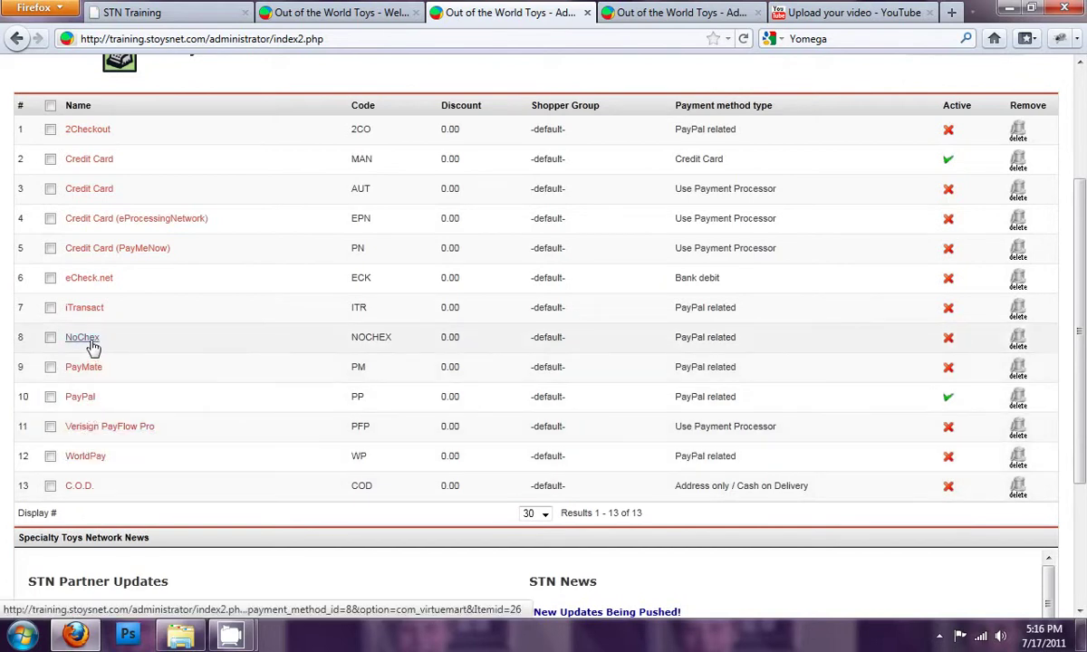
scroll(77, 334, "up", 2)
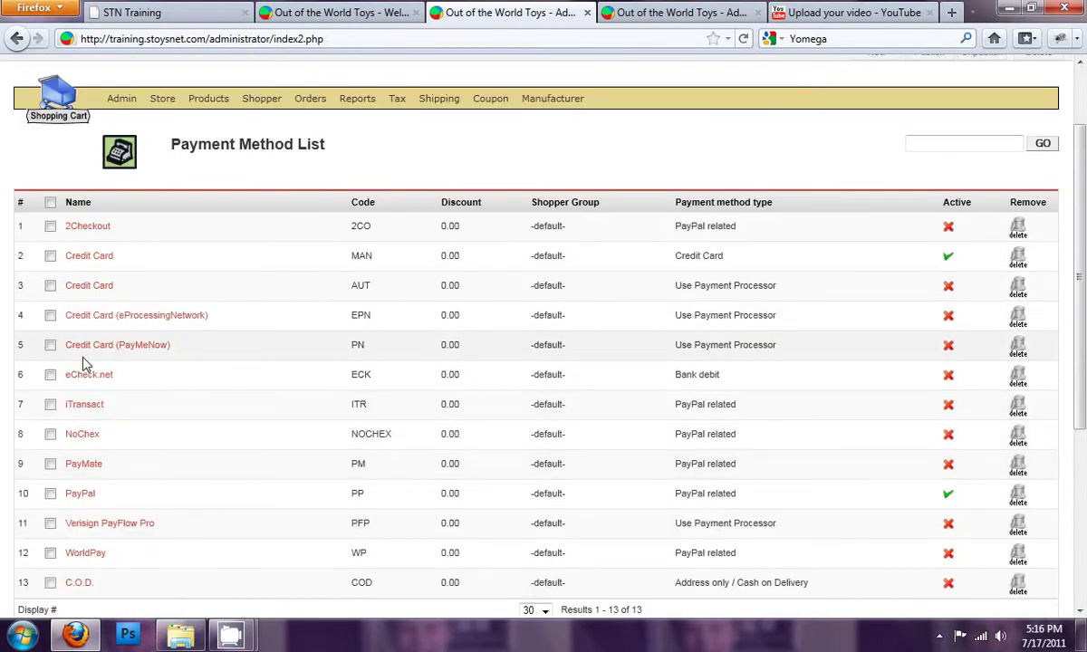
left_click(91, 258)
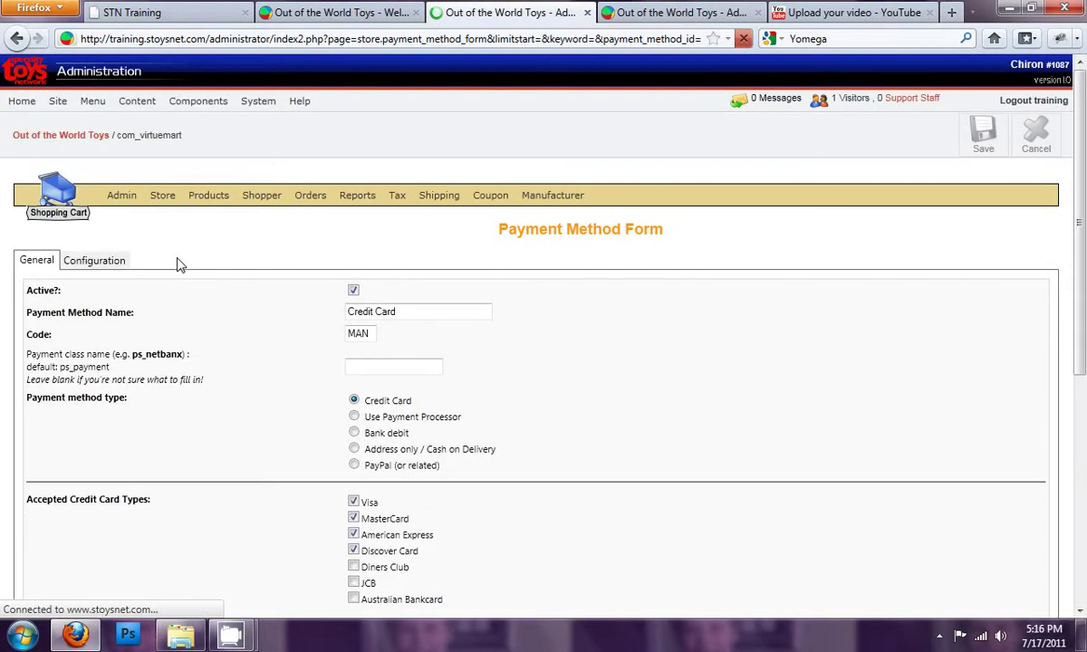
scroll(373, 435, "down", 2)
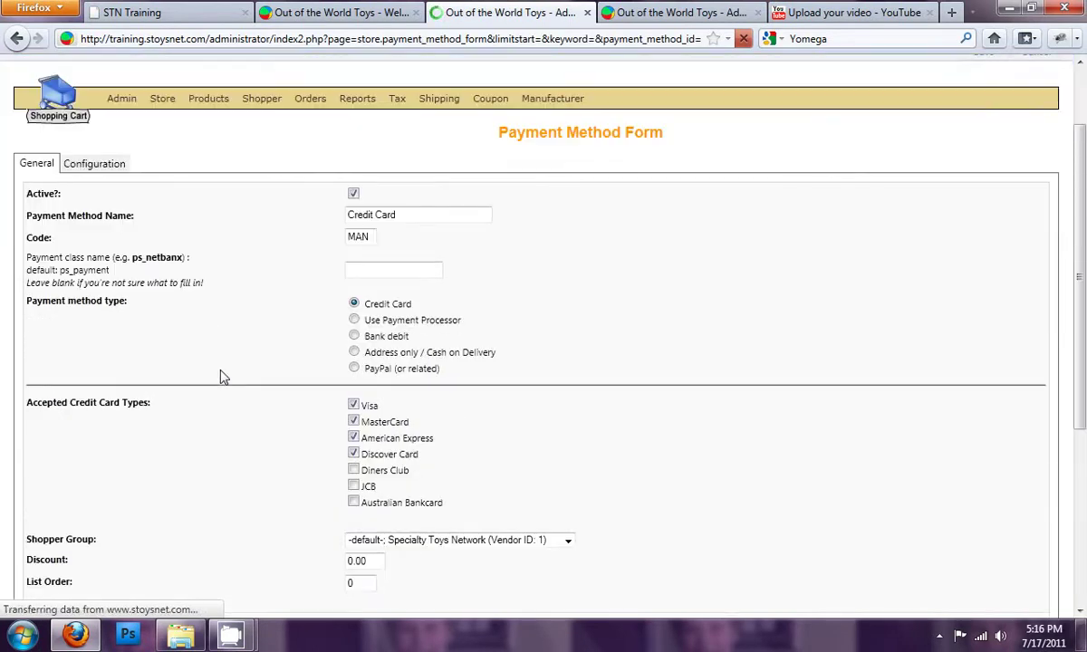
left_click(353, 454)
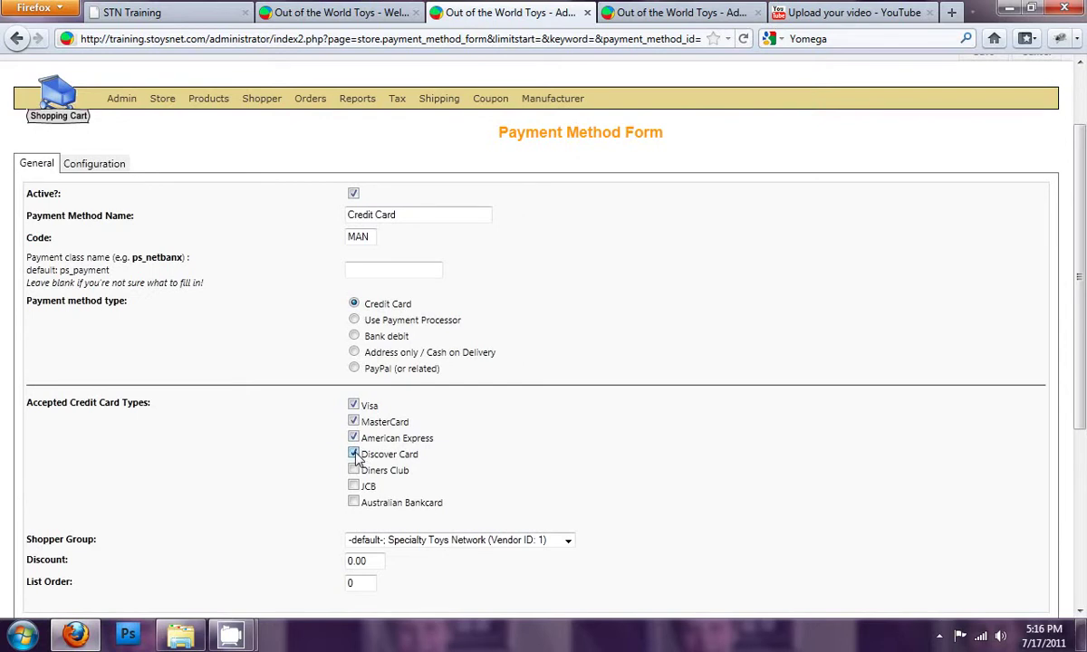
left_click(353, 454)
Review the Credit Card method's configuration and general settings, and leave the form without saving
scroll(240, 430, "up", 2)
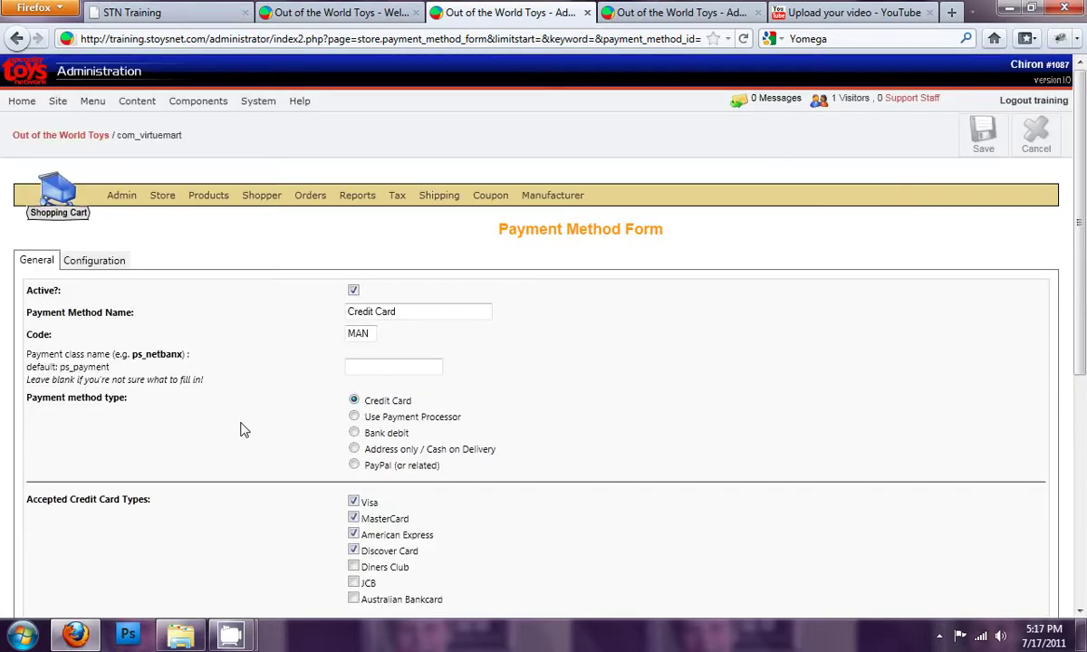
left_click(94, 259)
left_click(38, 261)
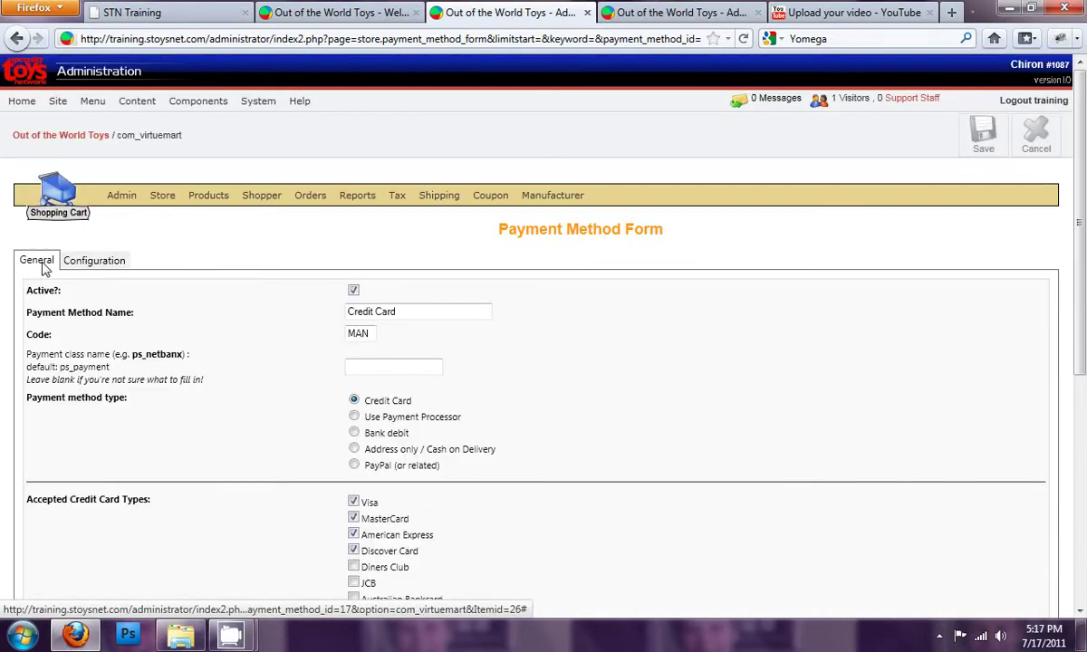
scroll(227, 505, "down", 2)
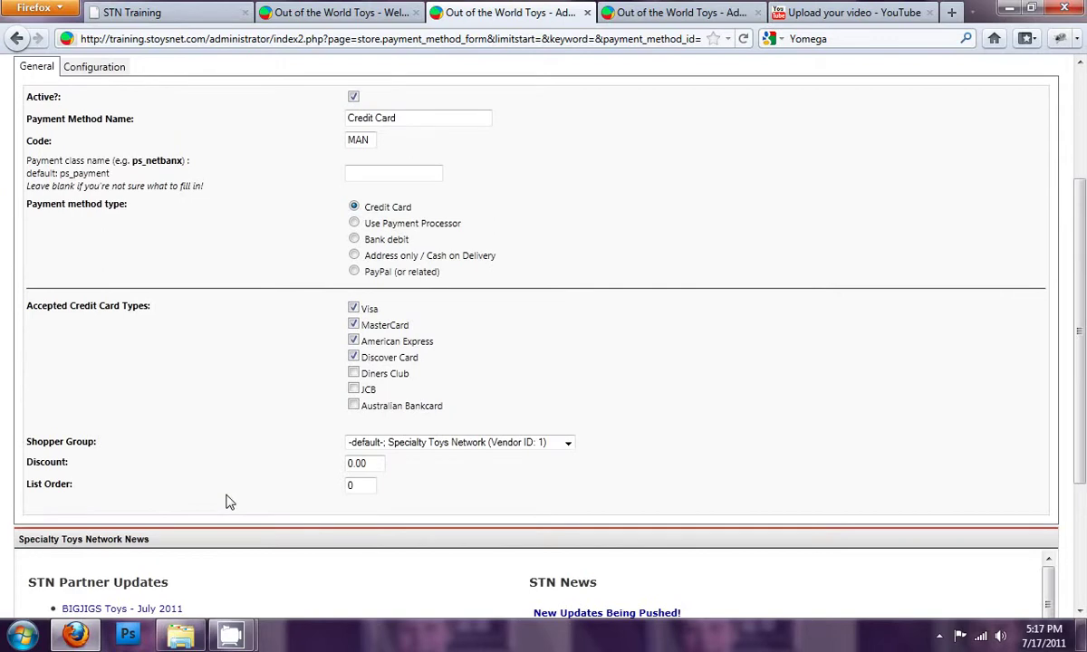
scroll(228, 502, "up", 4)
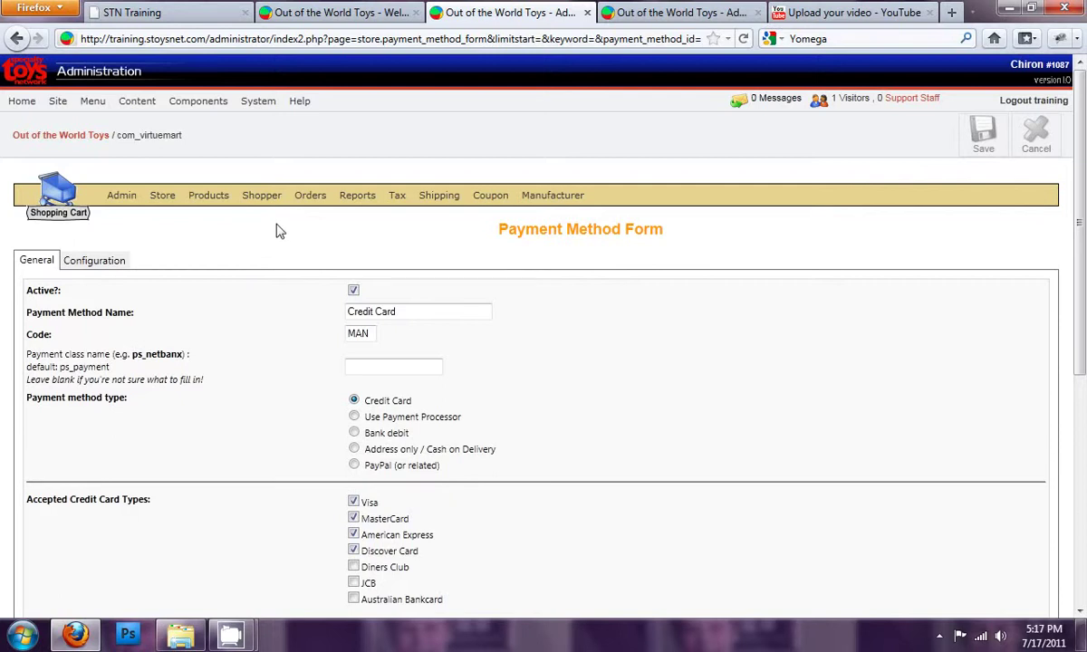
mouse_move(311, 198)
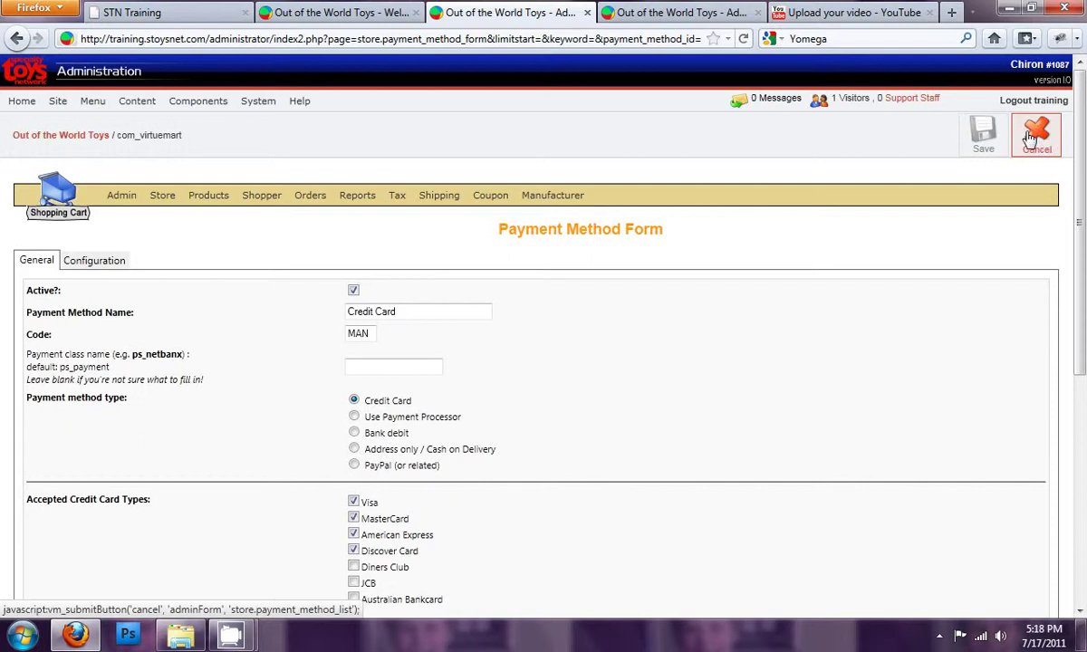
left_click(1030, 137)
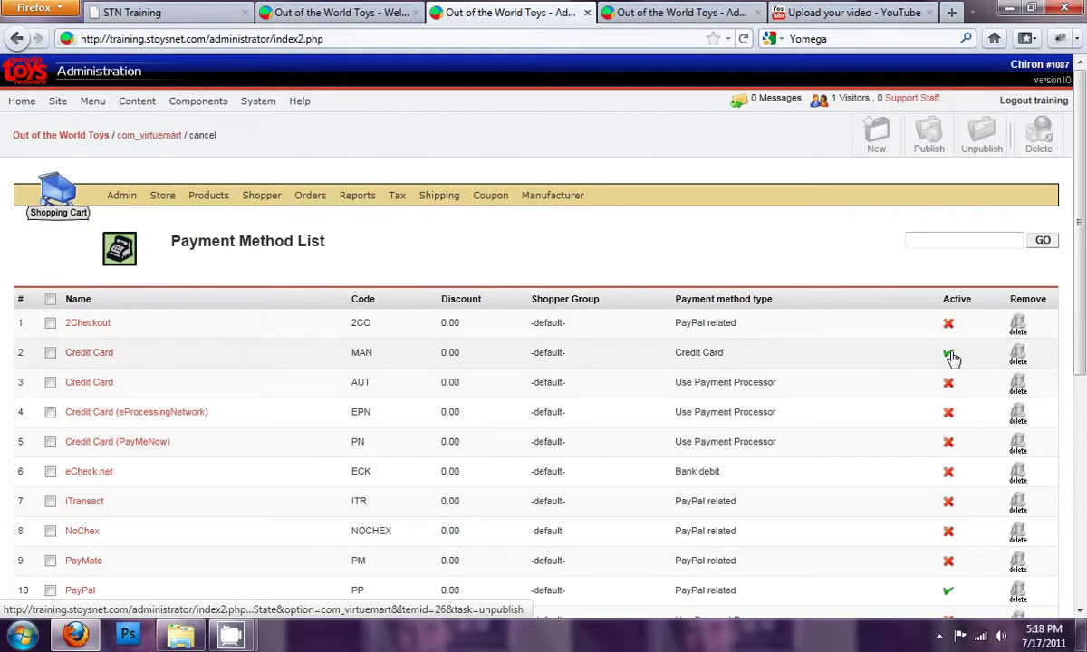
Deactivate the PayPal payment method in the Payment Method List
scroll(945, 428, "down", 4)
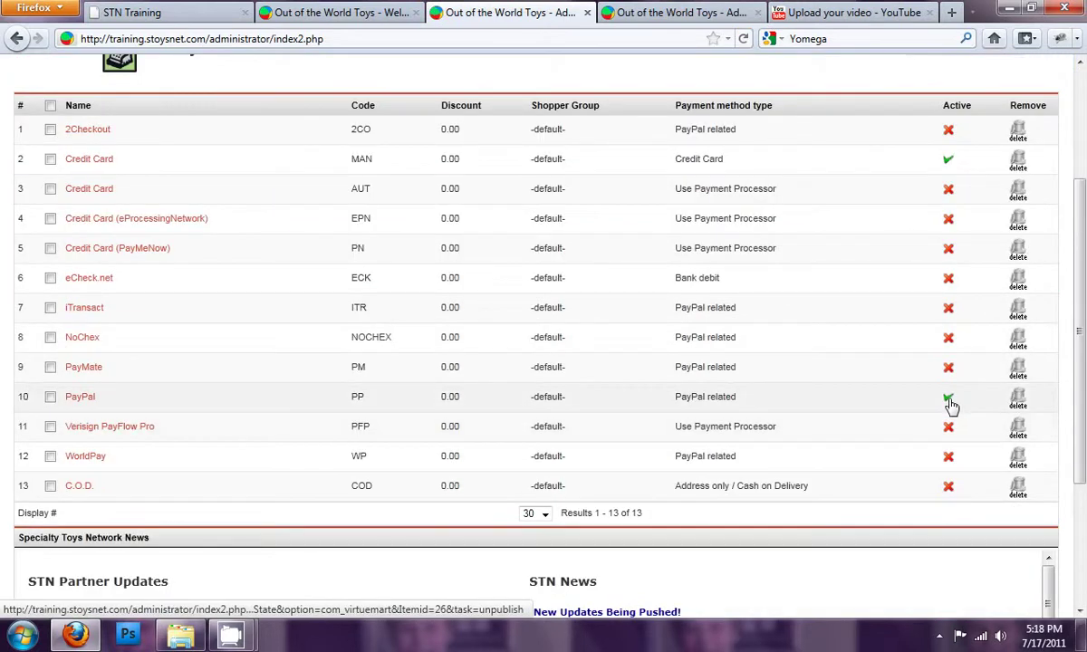
left_click(949, 399)
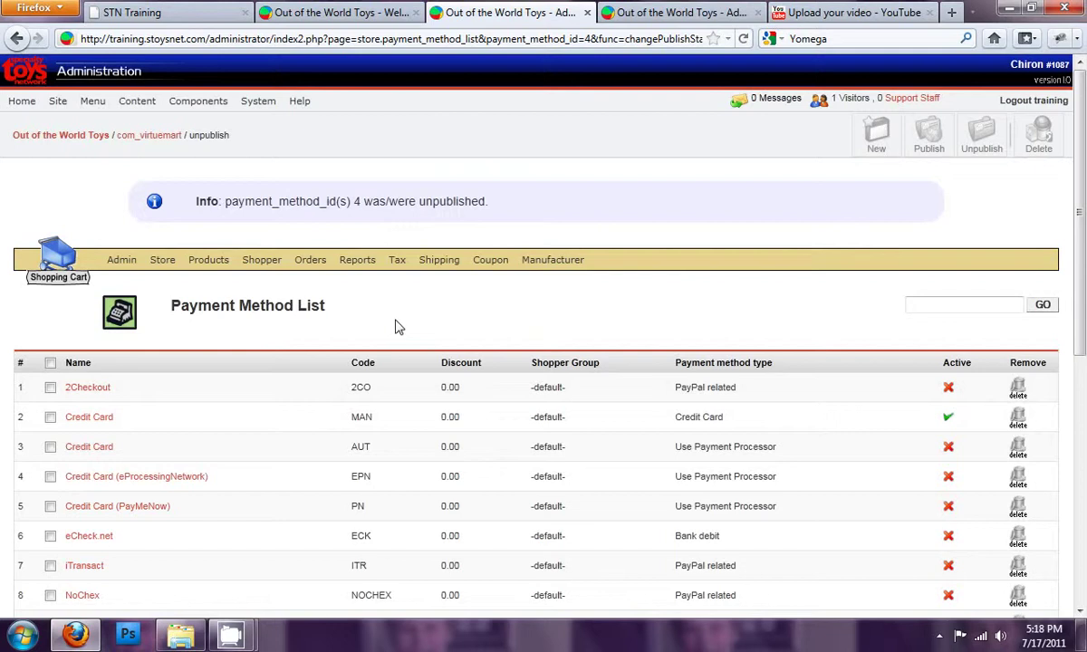
left_click_drag(165, 299, 302, 315)
left_click(302, 315)
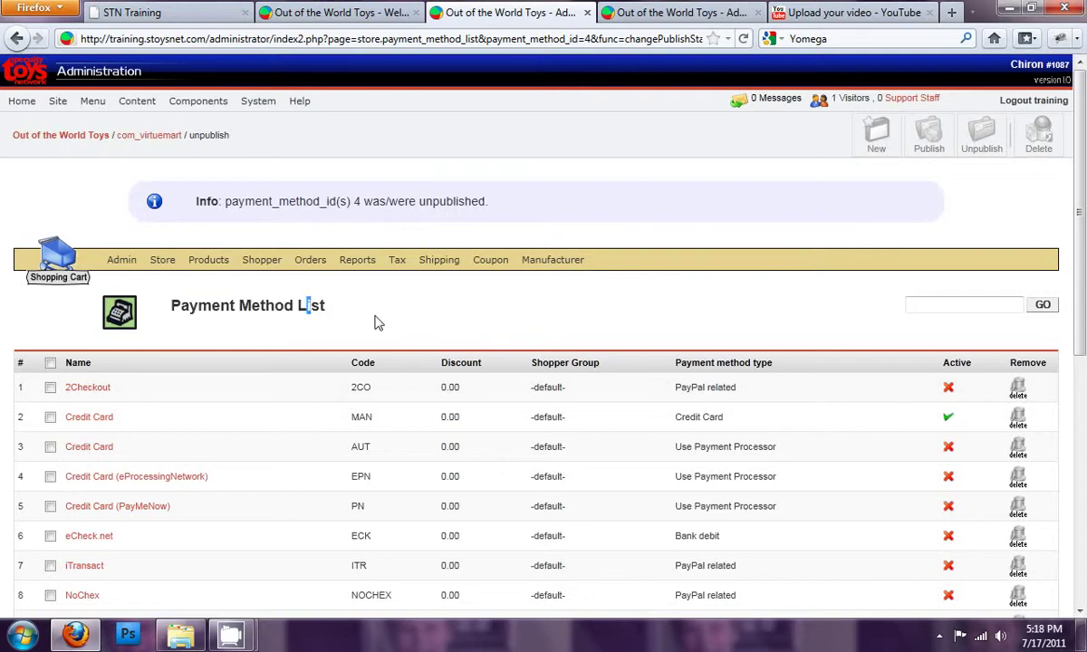